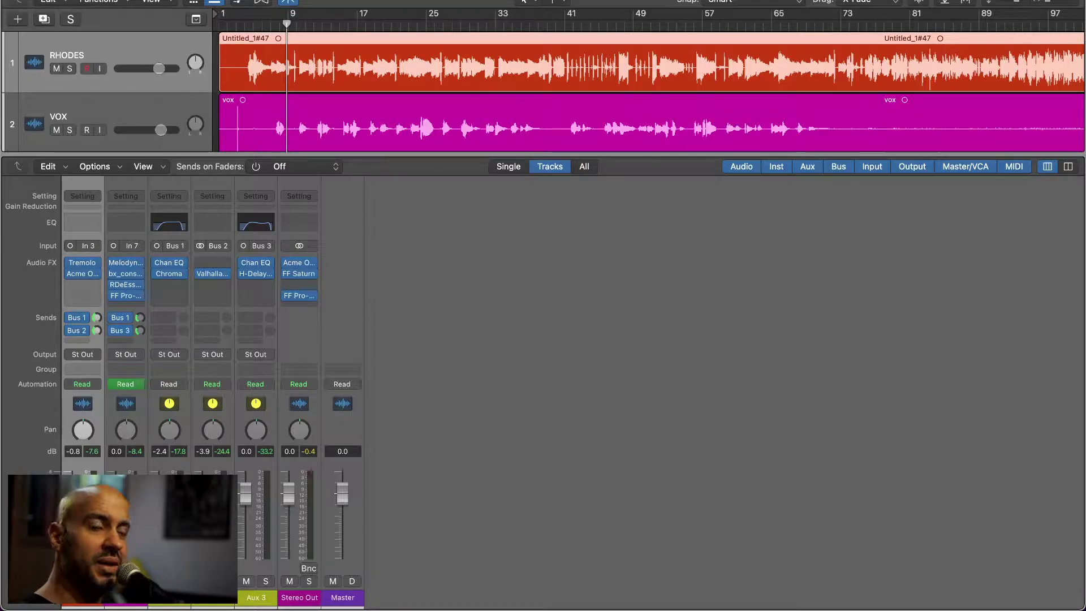
# Play the song from about bar 4 to hear the full mix of RHODES and VOX
pyautogui.moveTo(252, 27); pyautogui.dragTo(246, 25)
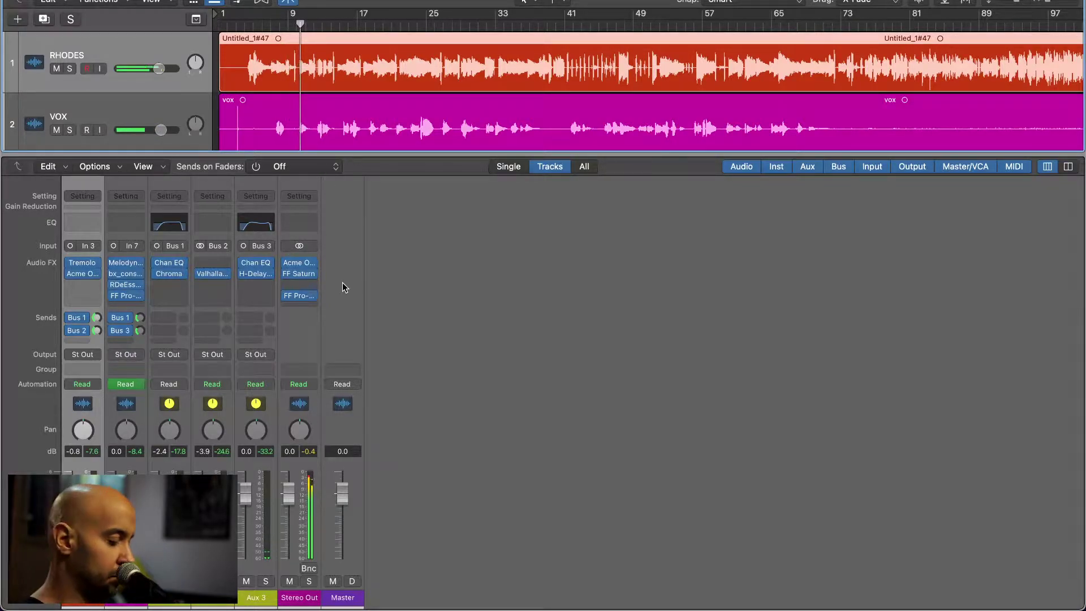
pyautogui.press('x')
pyautogui.press('x')
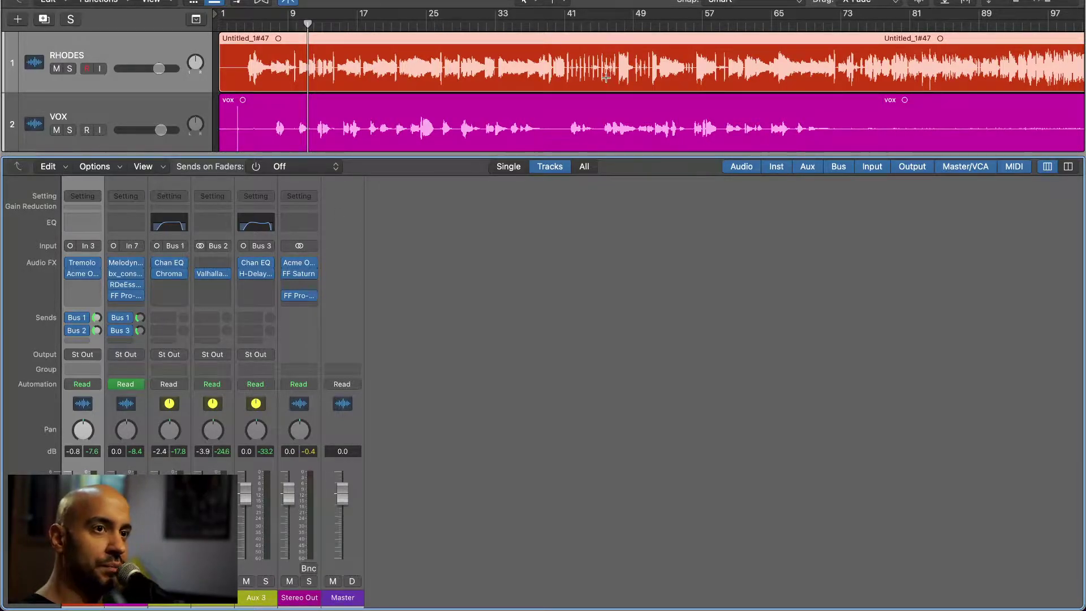
pyautogui.hscroll(2, 606, 78)
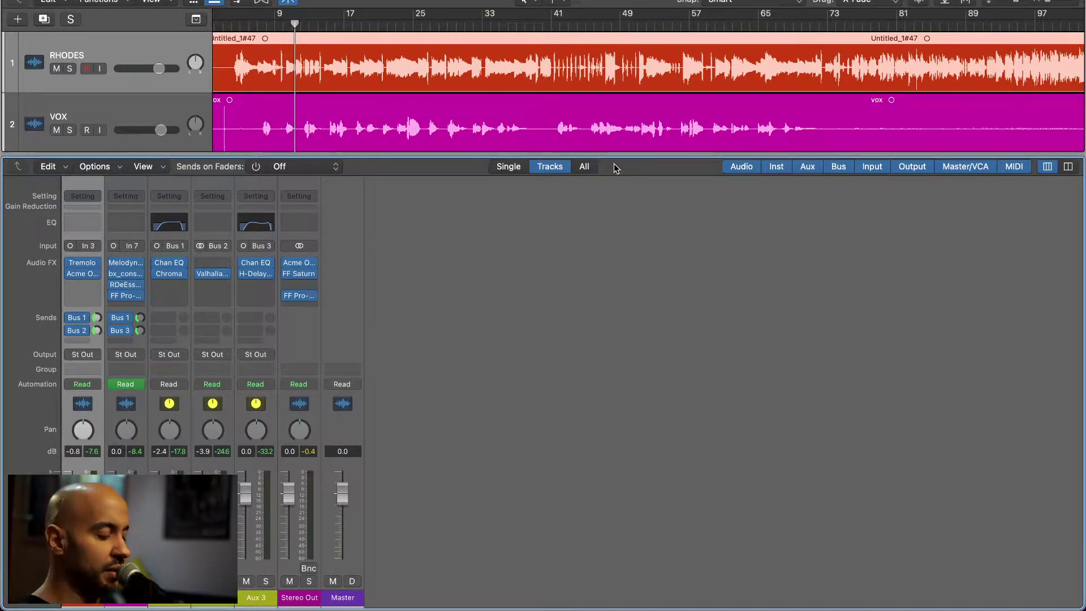
# Hide the mixer and enlarge the track heights so both waveforms show in detail
pyautogui.press('x')
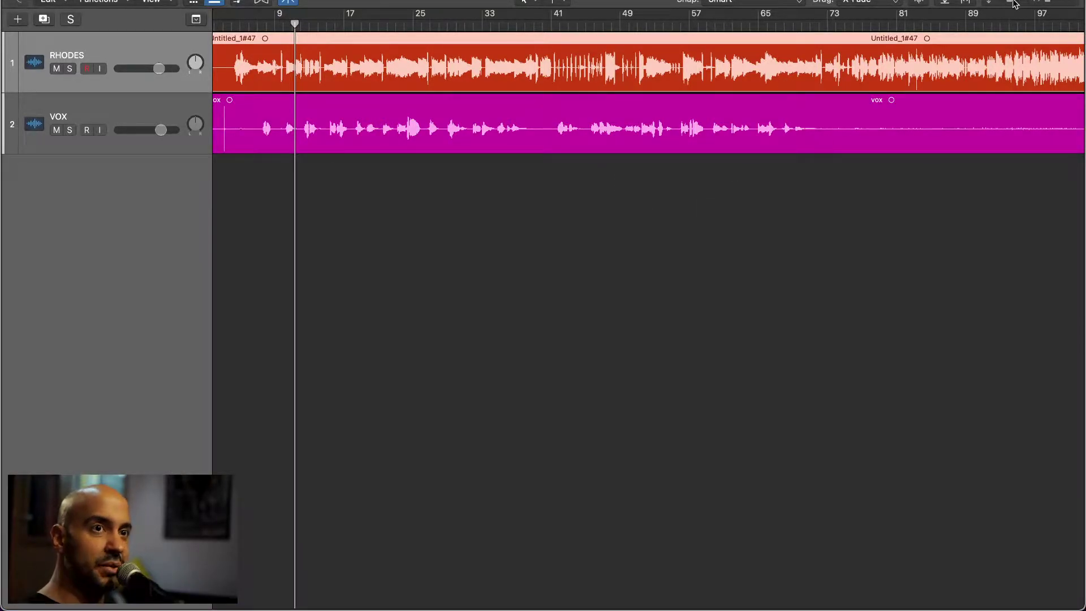
pyautogui.press('super+Down')
pyautogui.press('super+Down')
pyautogui.press('super+Down')
# Play the VOX track in solo from about bar 75, then unsolo it and stop playback
pyautogui.click(832, 24)
pyautogui.click(851, 23)
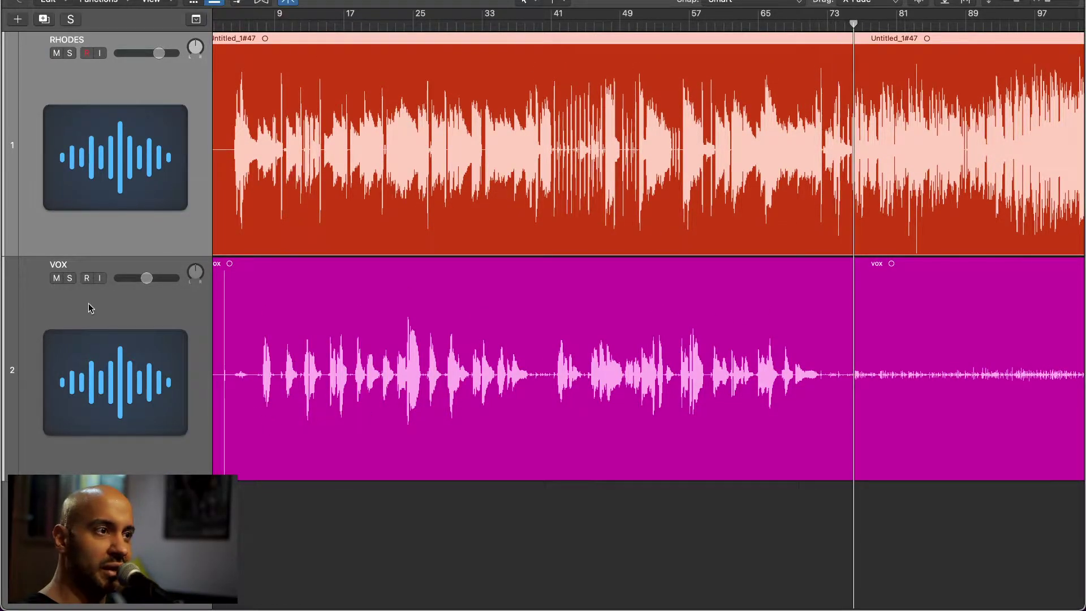
pyautogui.click(71, 279)
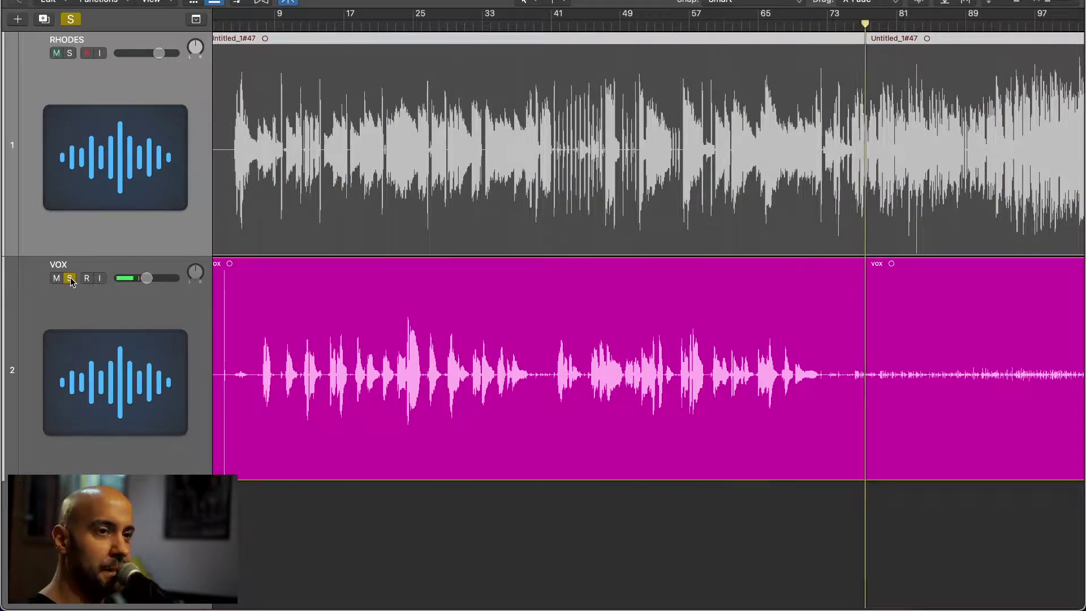
pyautogui.click(70, 278)
pyautogui.press('space')
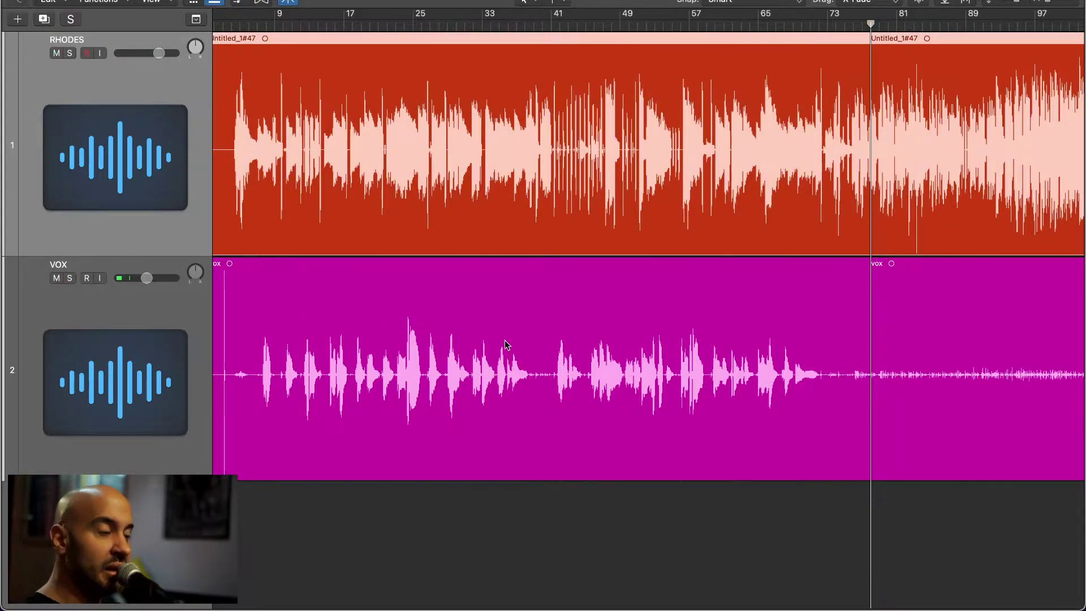
# Examine the volume automation on the VOX track, including the section past bar 73, and hide the automation again
pyautogui.press('x')
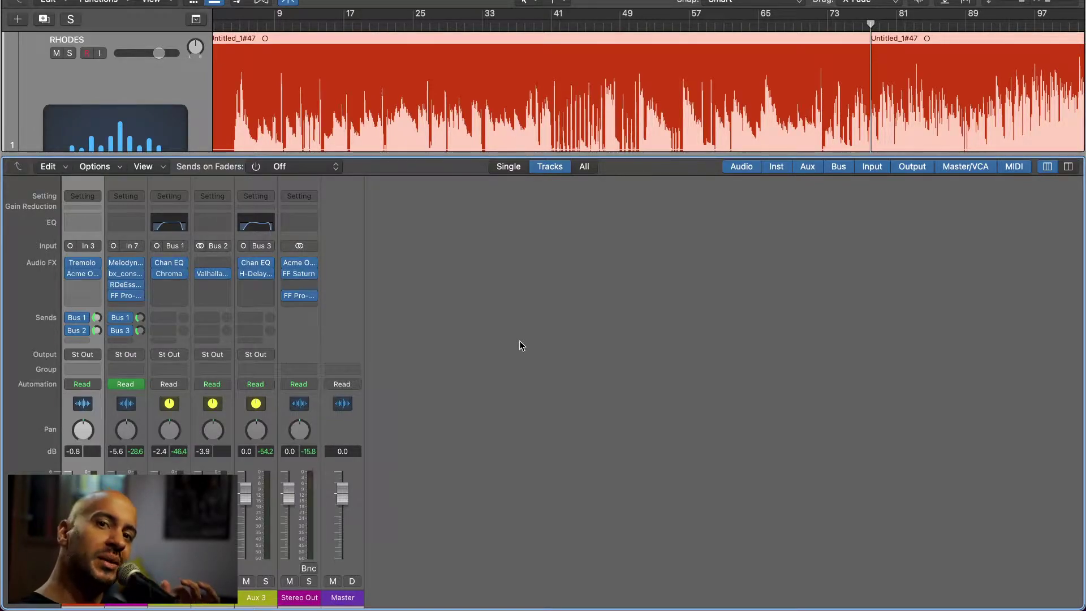
pyautogui.press('x')
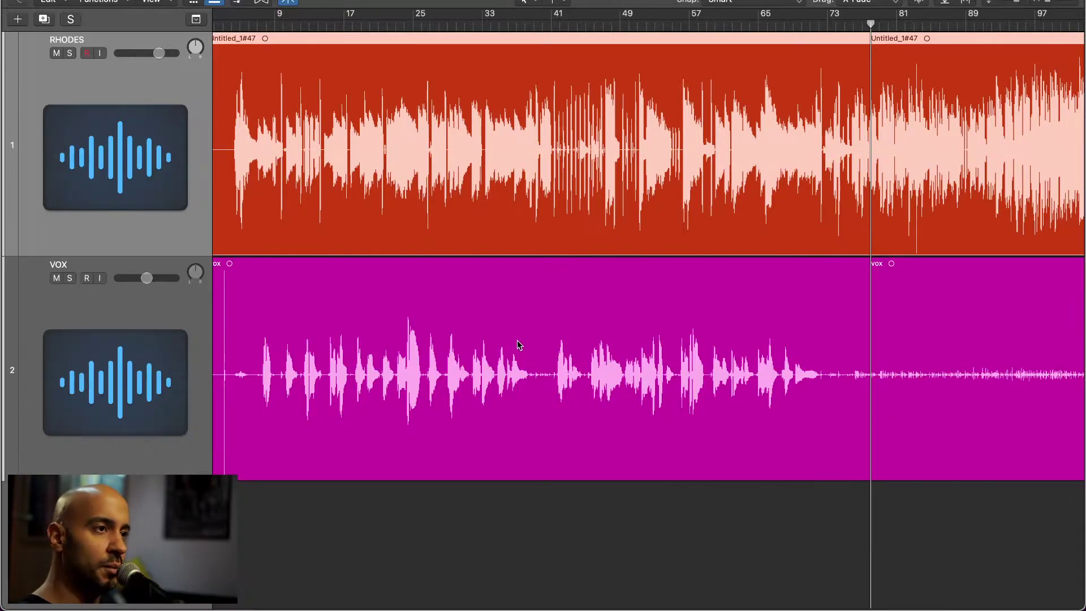
pyautogui.press('a')
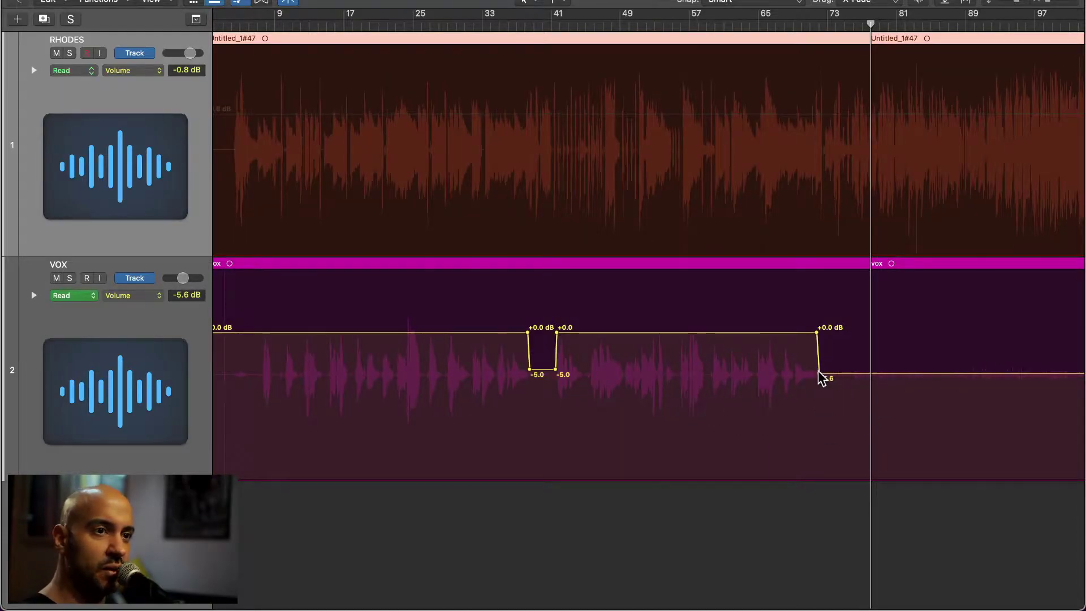
pyautogui.hscroll(5, 817, 373)
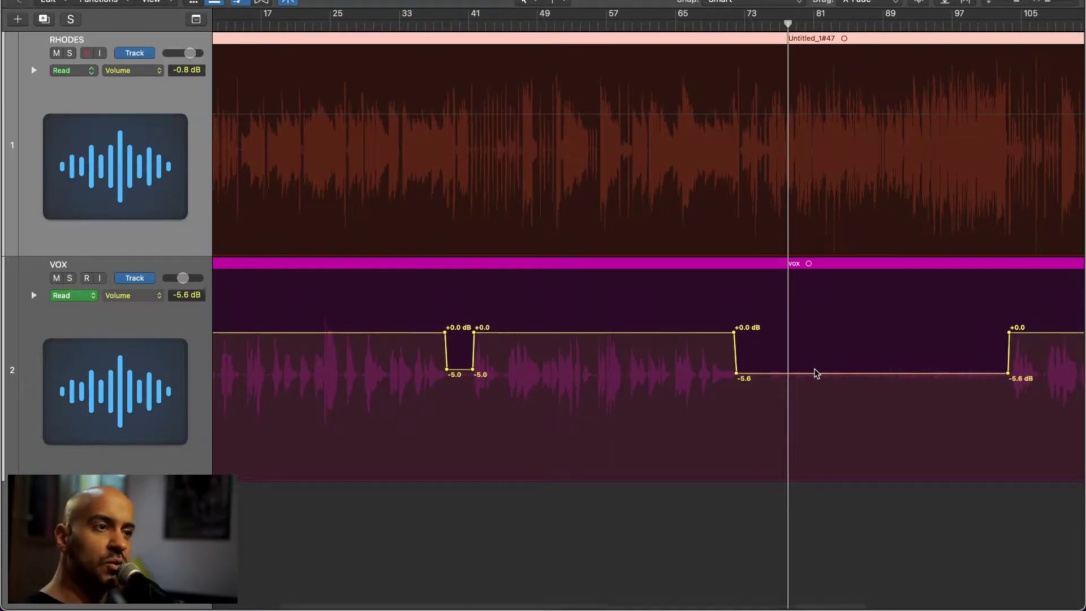
pyautogui.press('a')
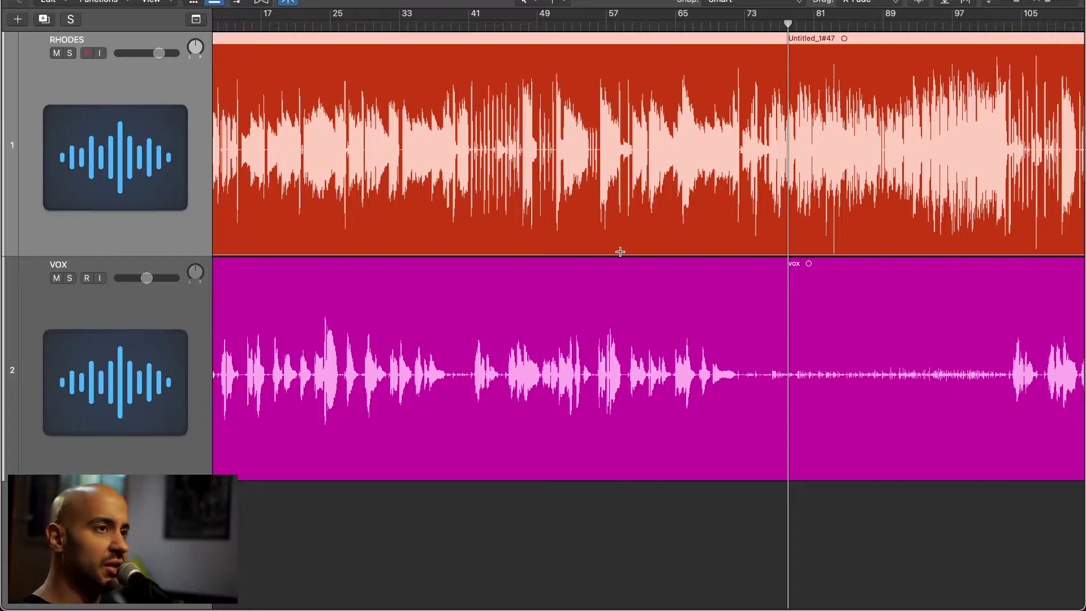
# Return the playhead to about bar 6 and open the Tremolo plug-in of the RHODES channel in the mixer
pyautogui.hscroll(-4, 620, 252)
pyautogui.click(272, 28)
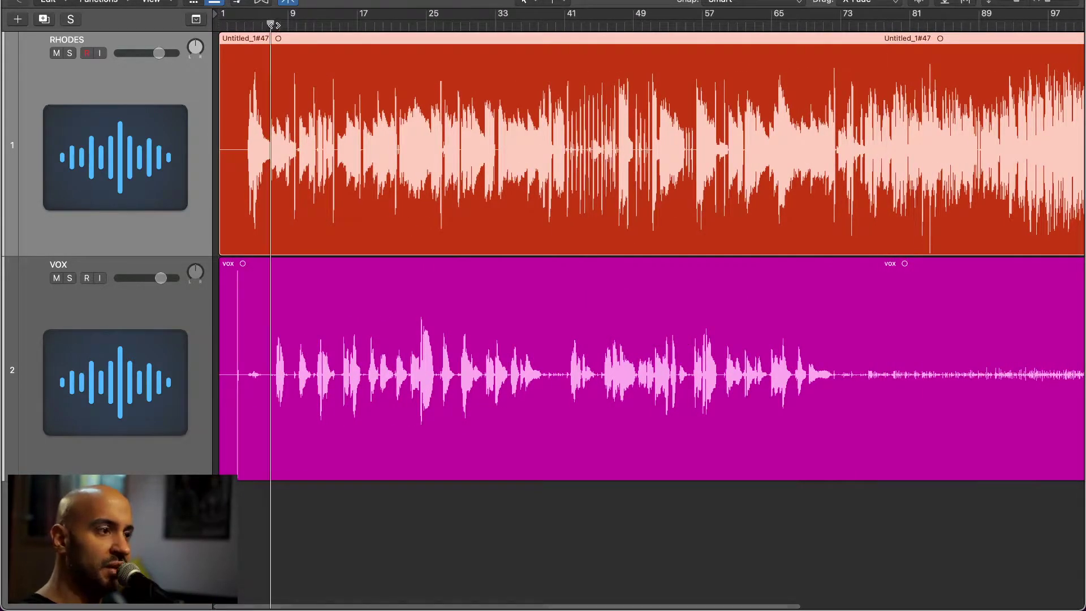
pyautogui.press('x')
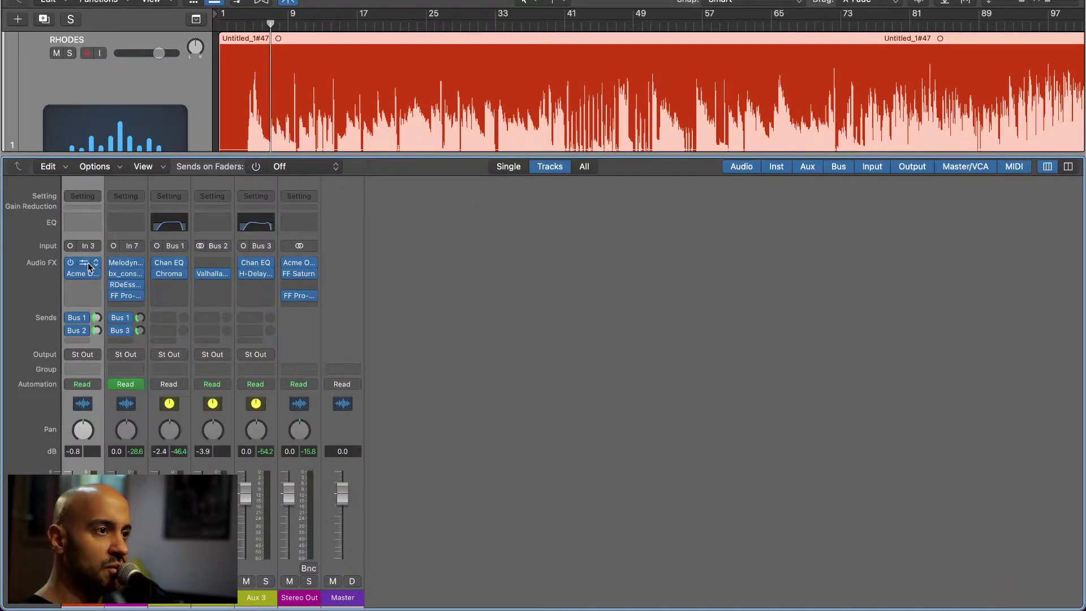
pyautogui.click(85, 266)
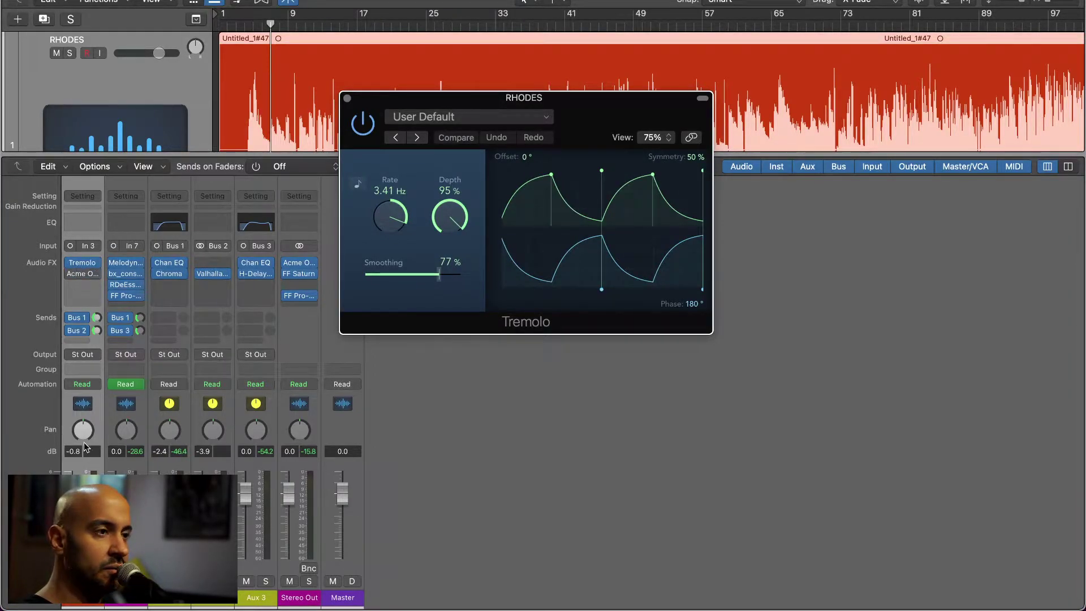
# Solo and play RHODES with its Tremolo and Acme Opticom inserts and the Bus 1 and Bus 2 sends bypassed
pyautogui.press('s')
pyautogui.press('space')
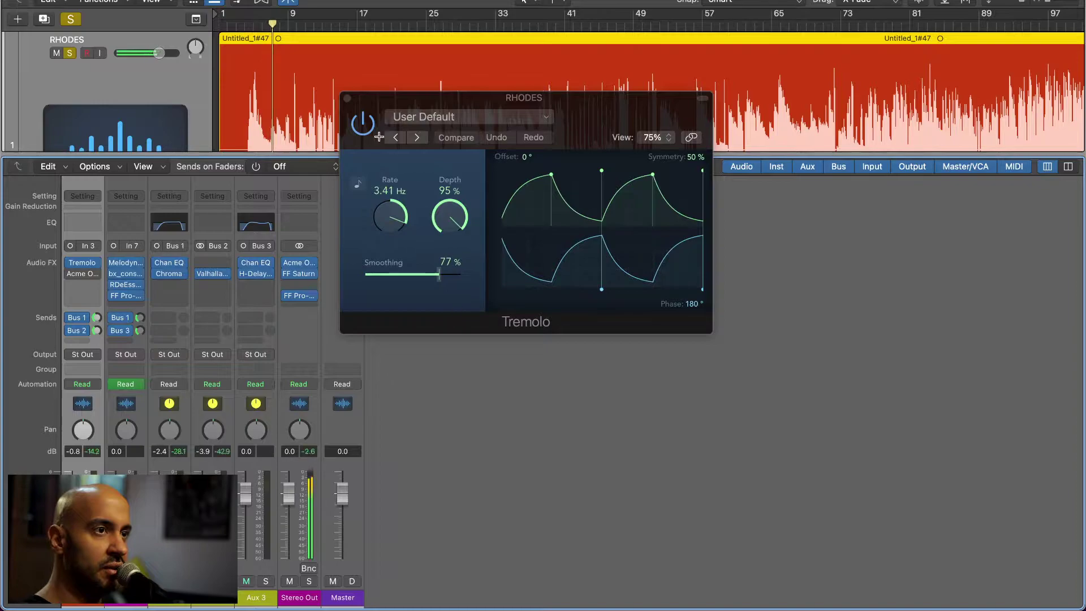
pyautogui.click(70, 273)
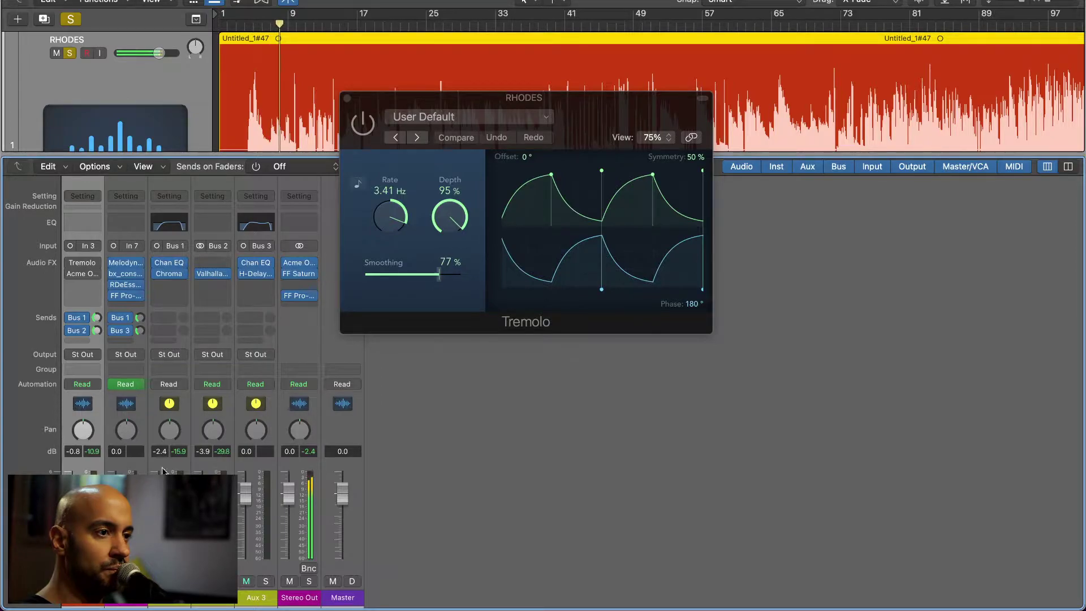
pyautogui.click(70, 317)
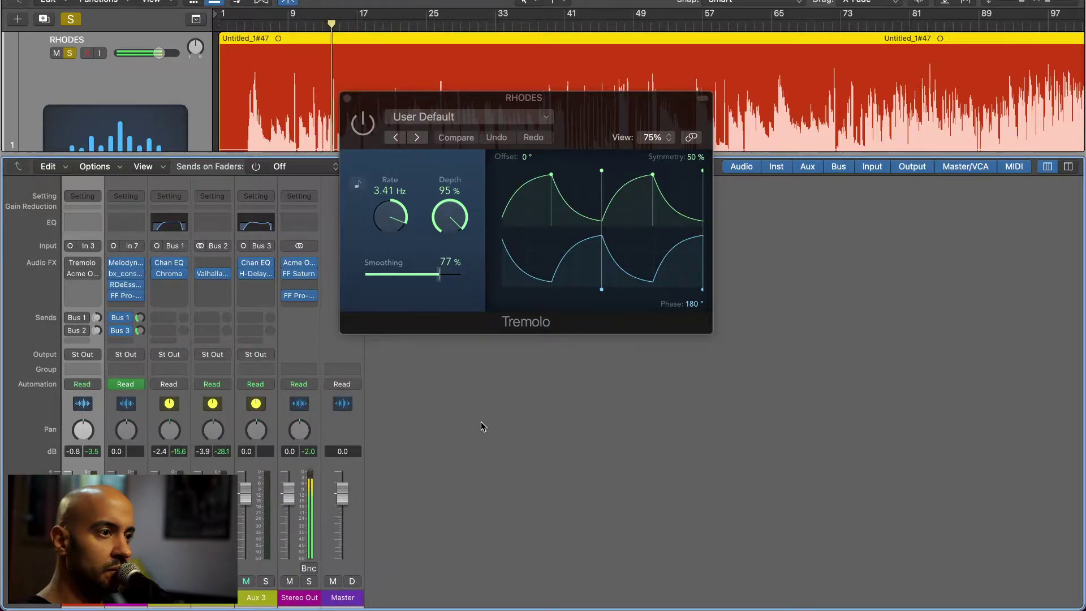
# Re-enable the Tremolo on RHODES, audition the track with it and close the plug-in window
pyautogui.moveTo(72, 265)
pyautogui.press('space')
pyautogui.press('space')
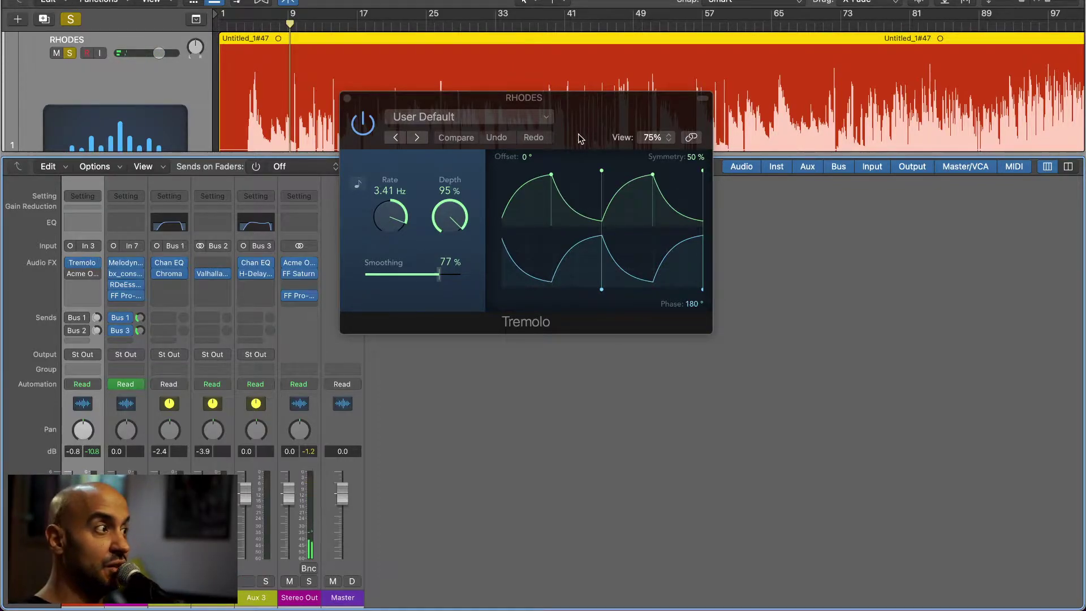
pyautogui.click(347, 99)
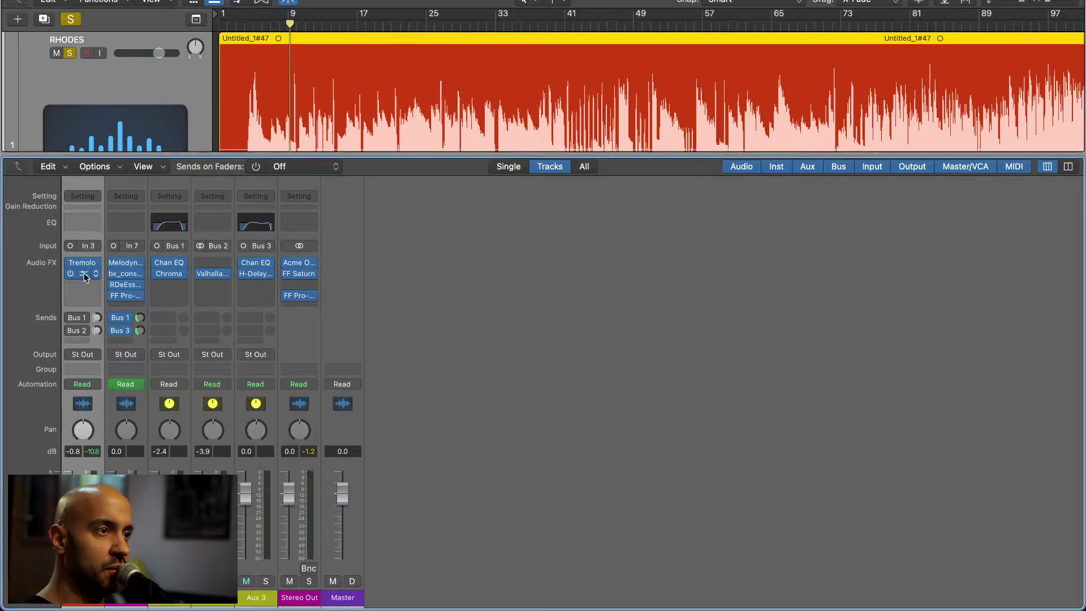
# Open the Acme Opticom XLA-3 on RHODES and play the track with the Bus 1 send re-enabled
pyautogui.click(84, 276)
pyautogui.moveTo(635, 121); pyautogui.dragTo(505, 110)
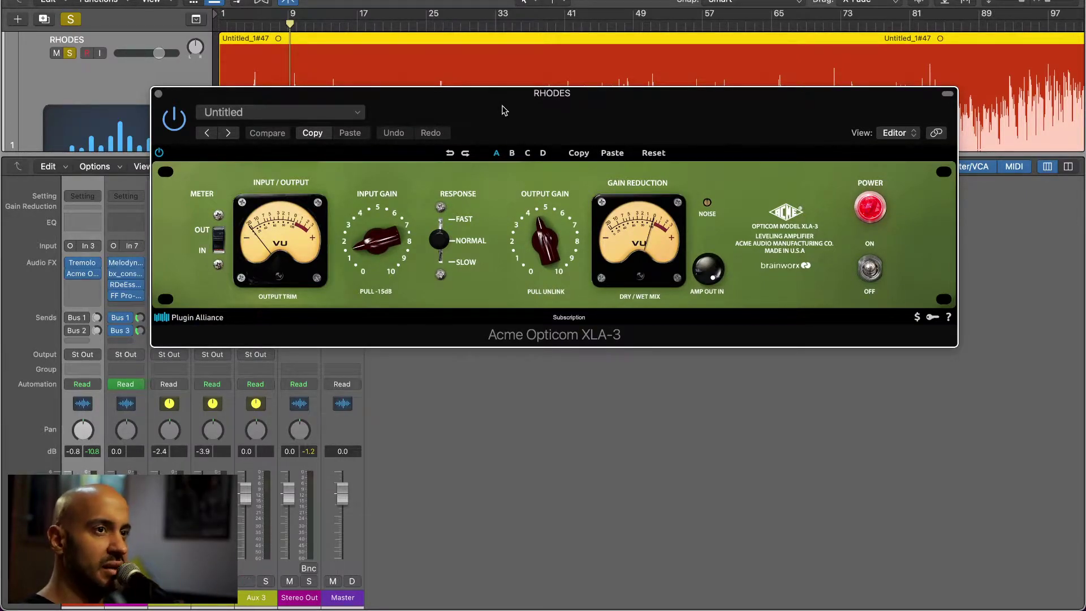
pyautogui.moveTo(504, 111); pyautogui.dragTo(551, 111)
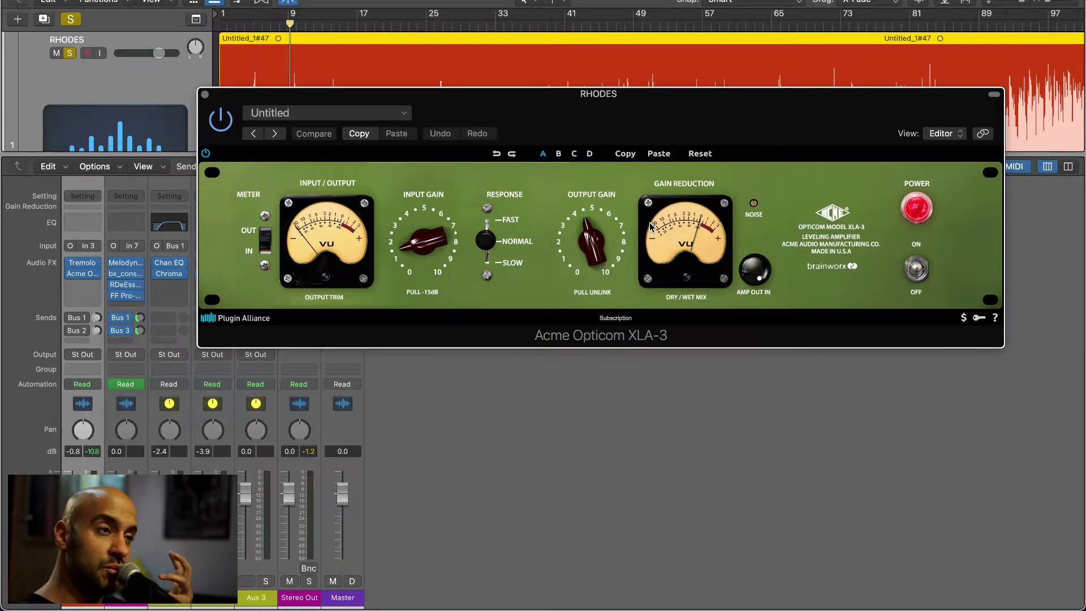
pyautogui.press('space')
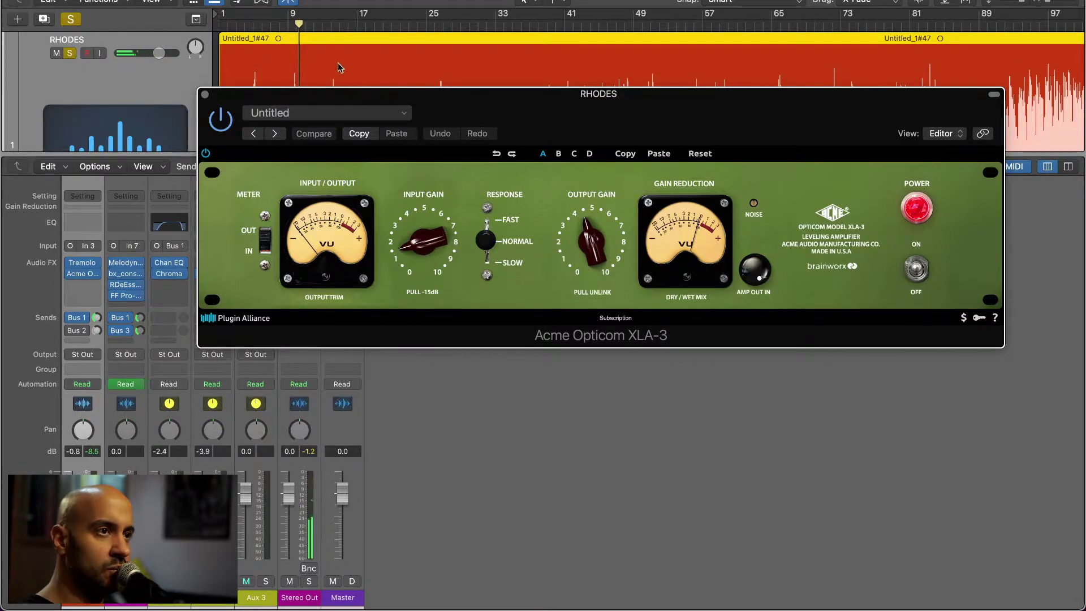
# Examine the low and high cuts in the Channel EQ on Aux 1, closing the Acme Opticom and EQ windows
pyautogui.moveTo(319, 104); pyautogui.dragTo(515, 102)
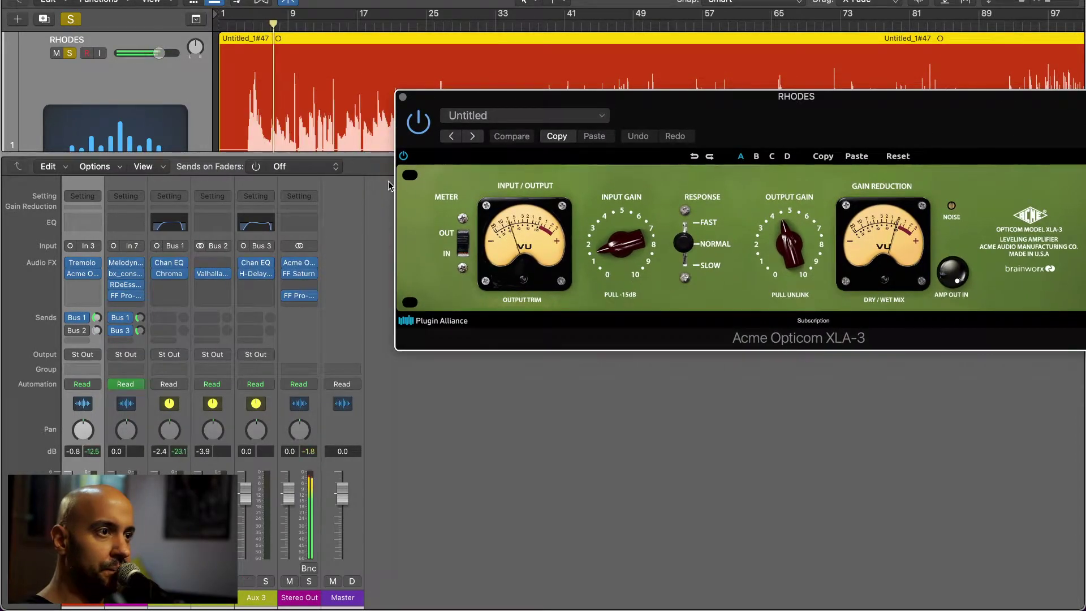
pyautogui.click(170, 265)
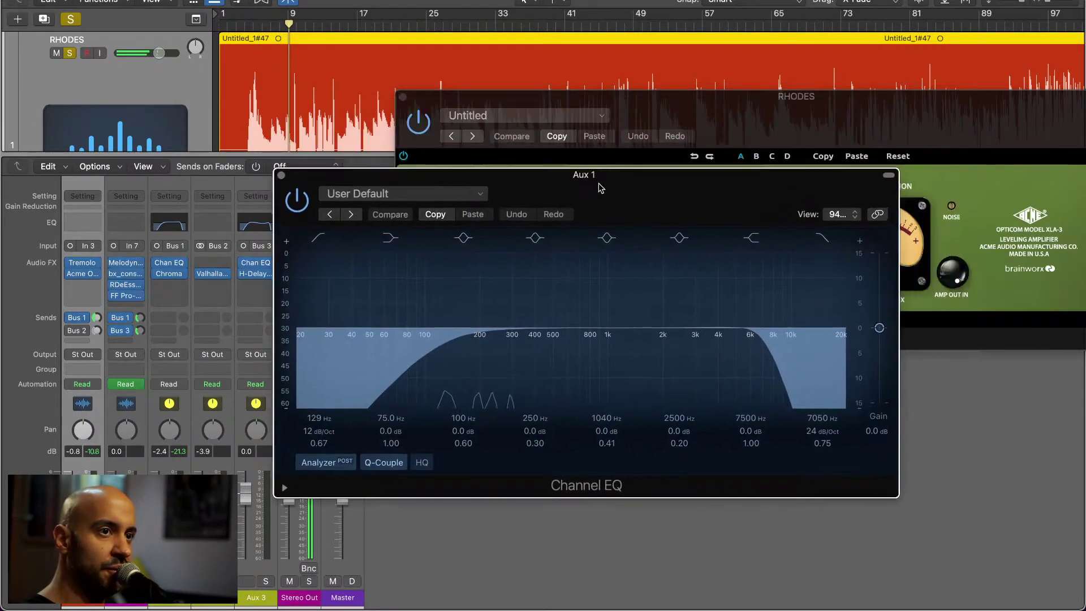
pyautogui.moveTo(601, 188); pyautogui.dragTo(606, 164)
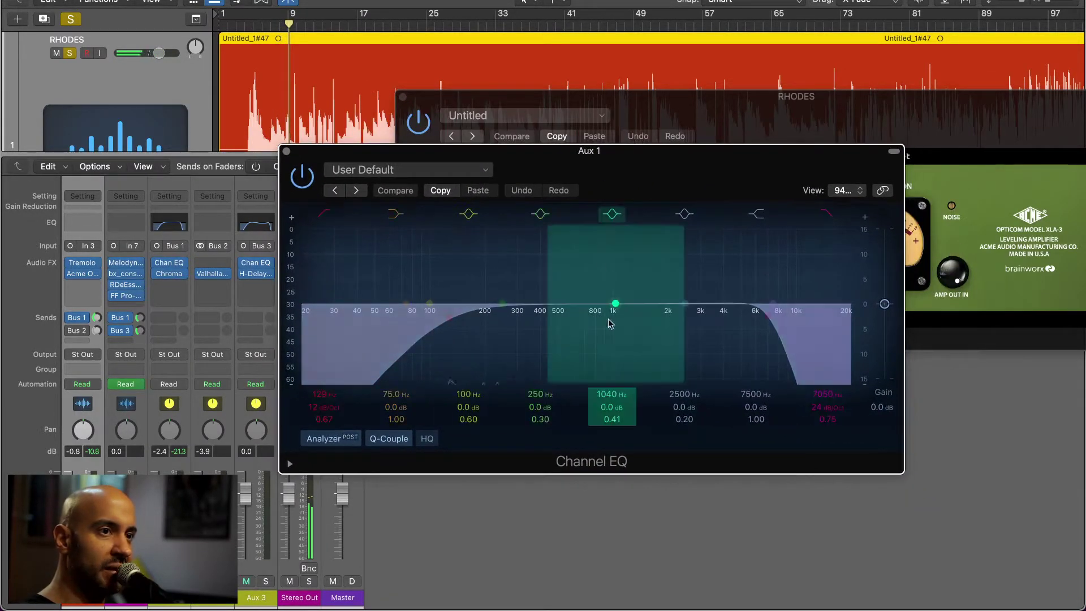
pyautogui.click(403, 97)
pyautogui.moveTo(492, 158); pyautogui.dragTo(538, 66)
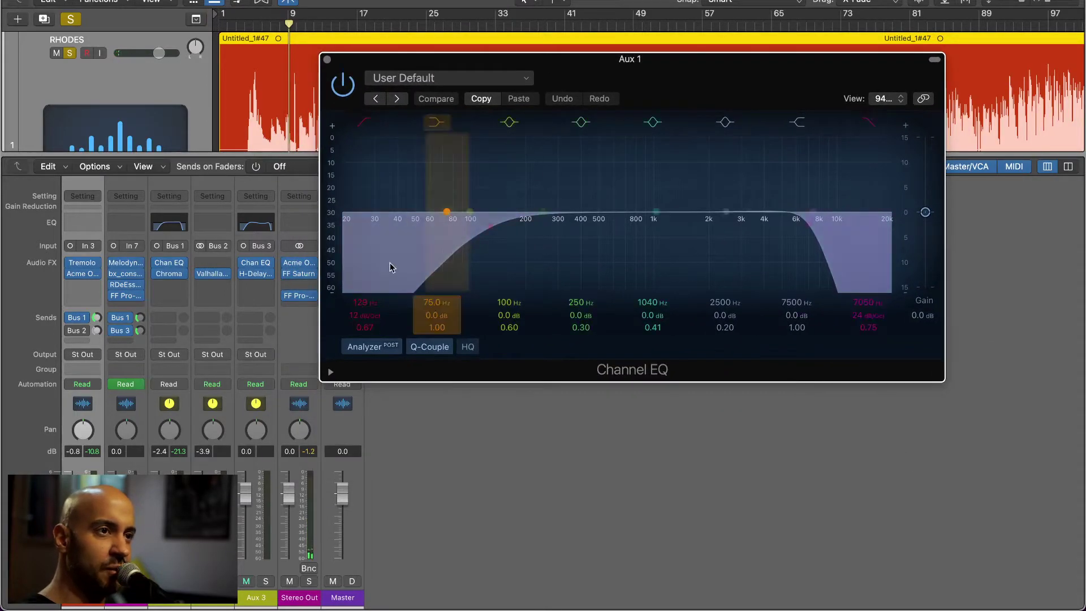
pyautogui.click(327, 60)
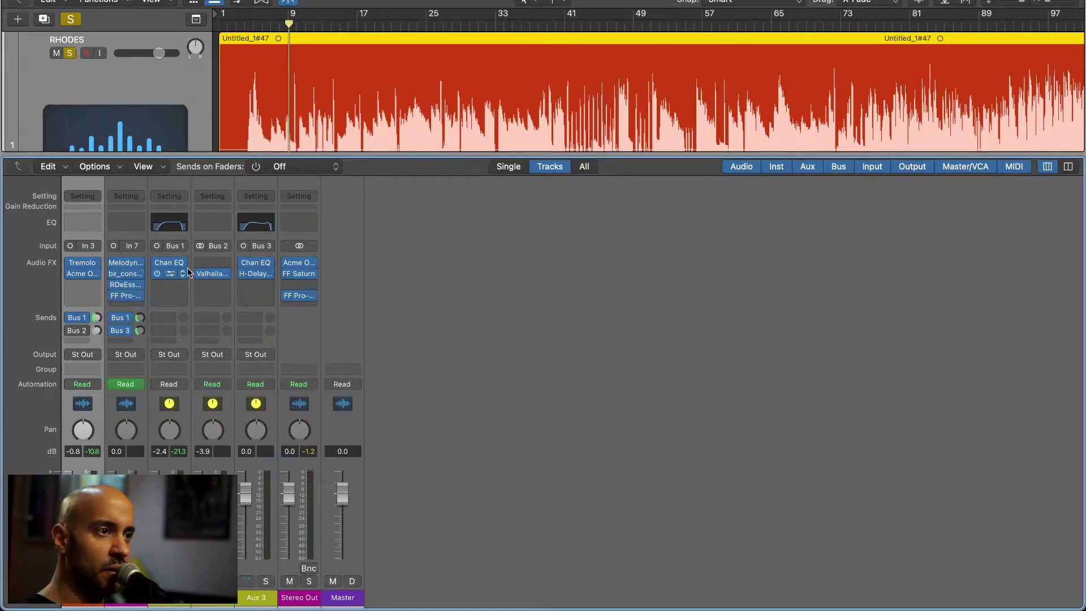
# Open the ChromaVerb on Aux 1, play RHODES through it and close the plug-in window
pyautogui.click(183, 275)
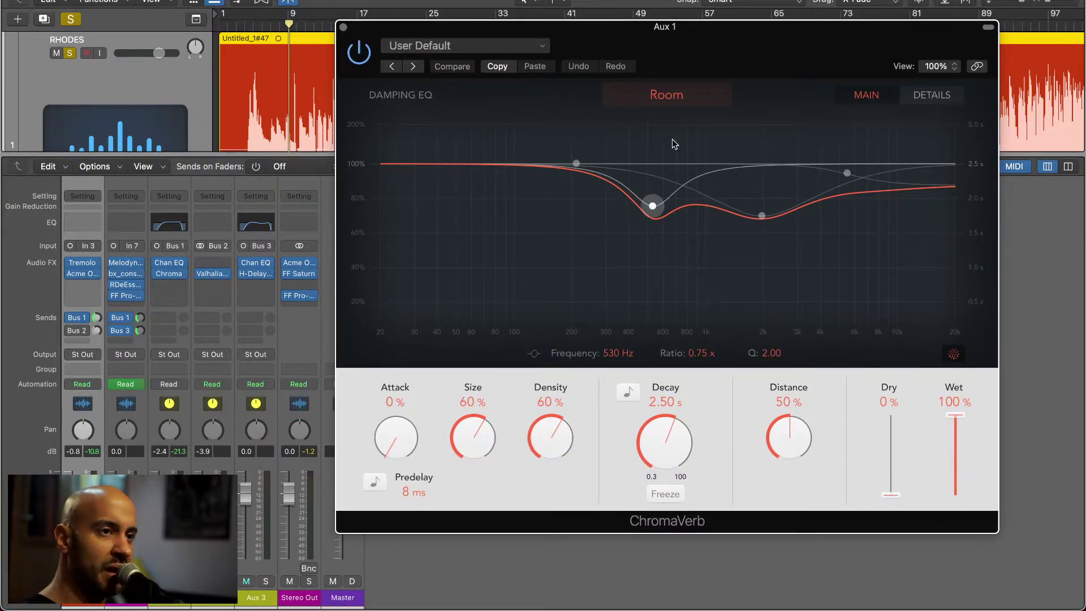
pyautogui.press('space')
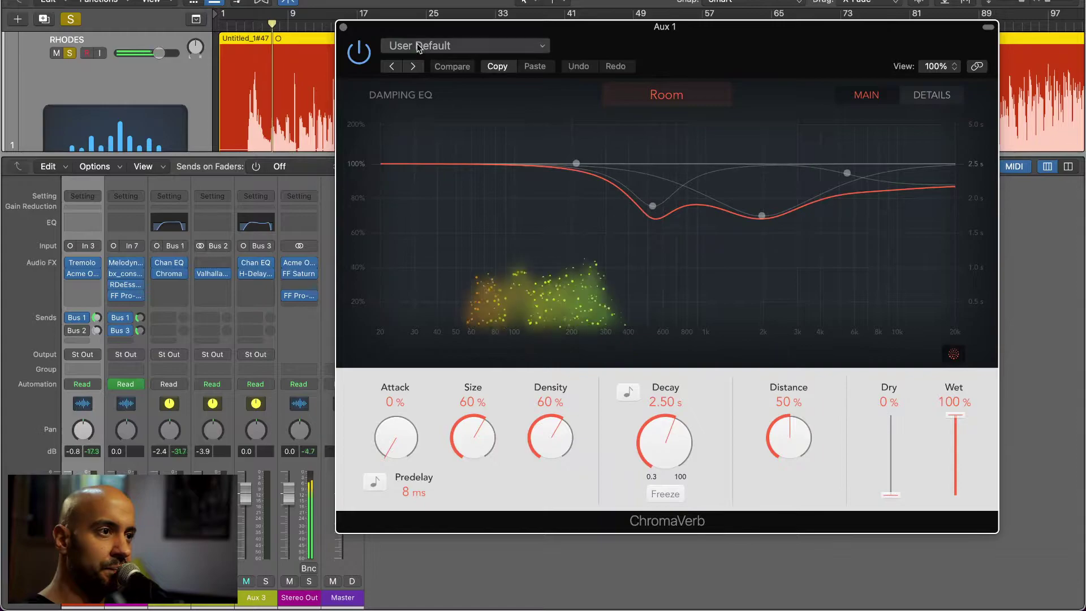
pyautogui.press('super+w')
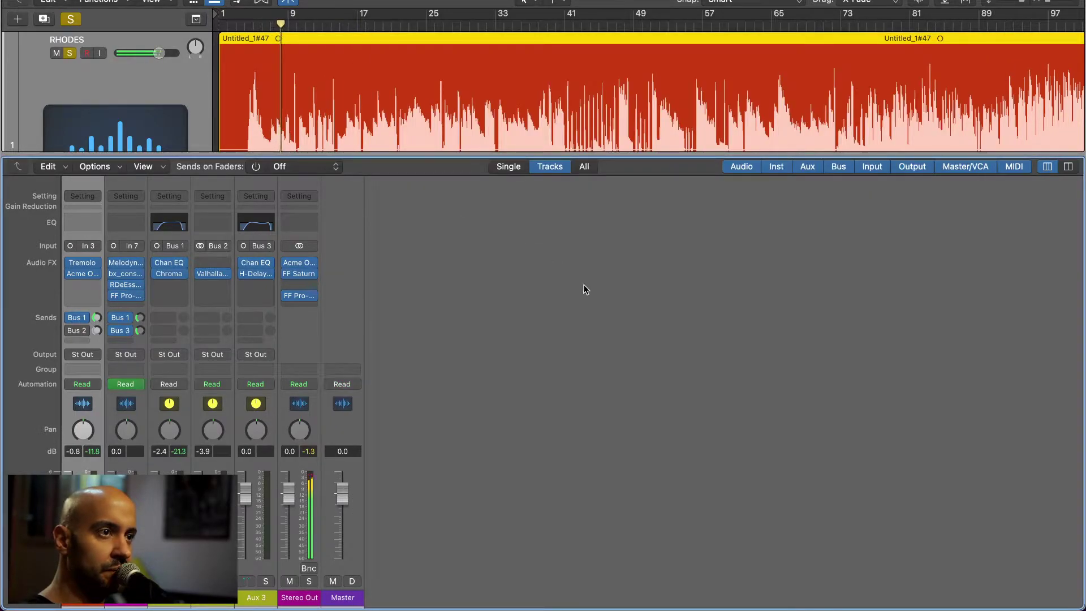
# Re-enable the Bus 2 send on RHODES during playback and listen from about bar 20
pyautogui.click(503, 36)
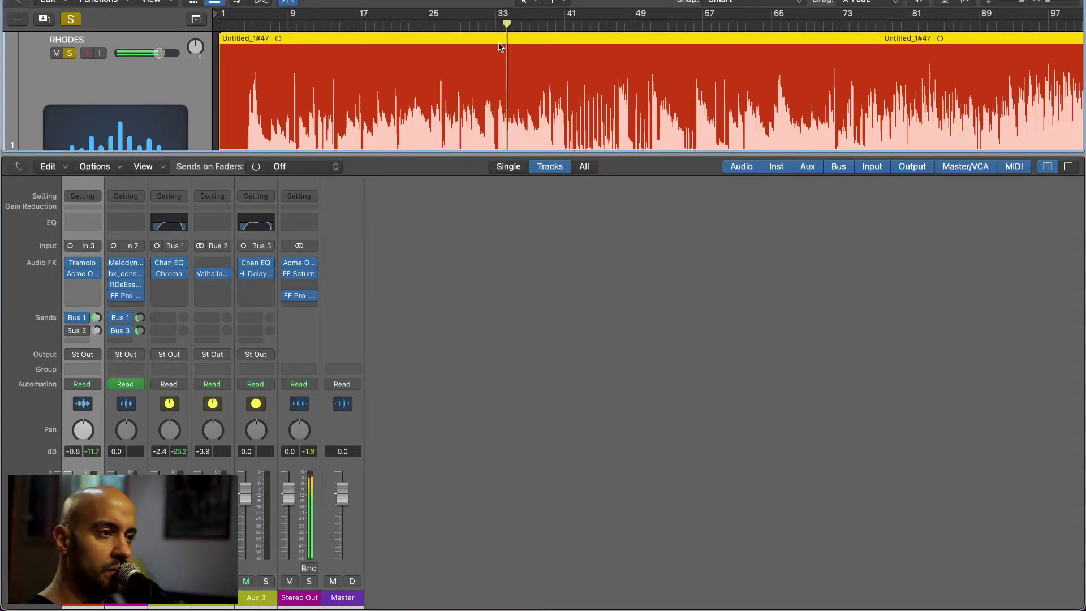
pyautogui.click(70, 334)
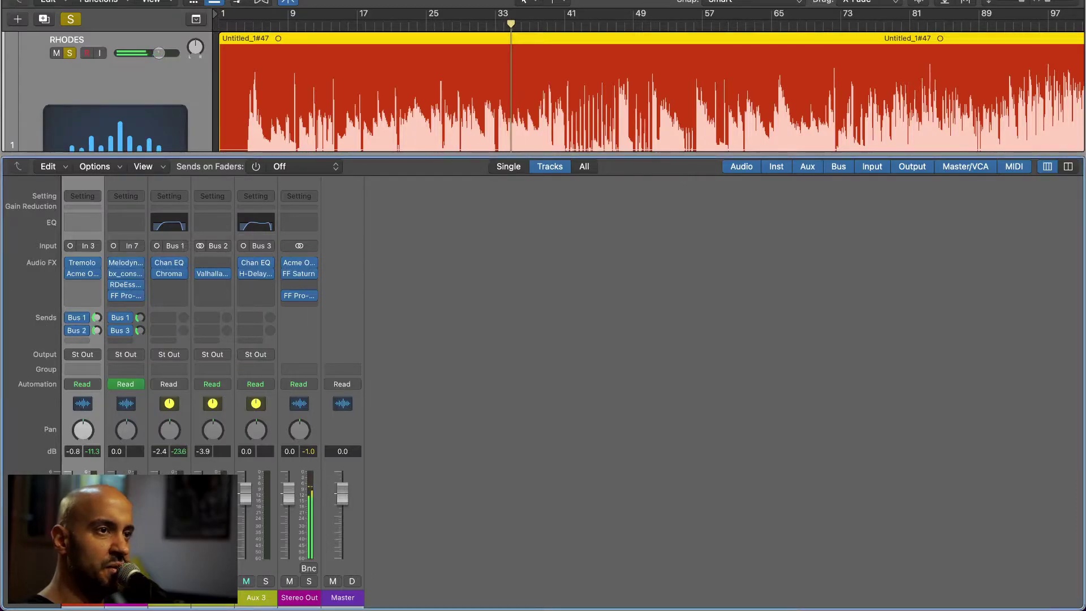
pyautogui.click(388, 28)
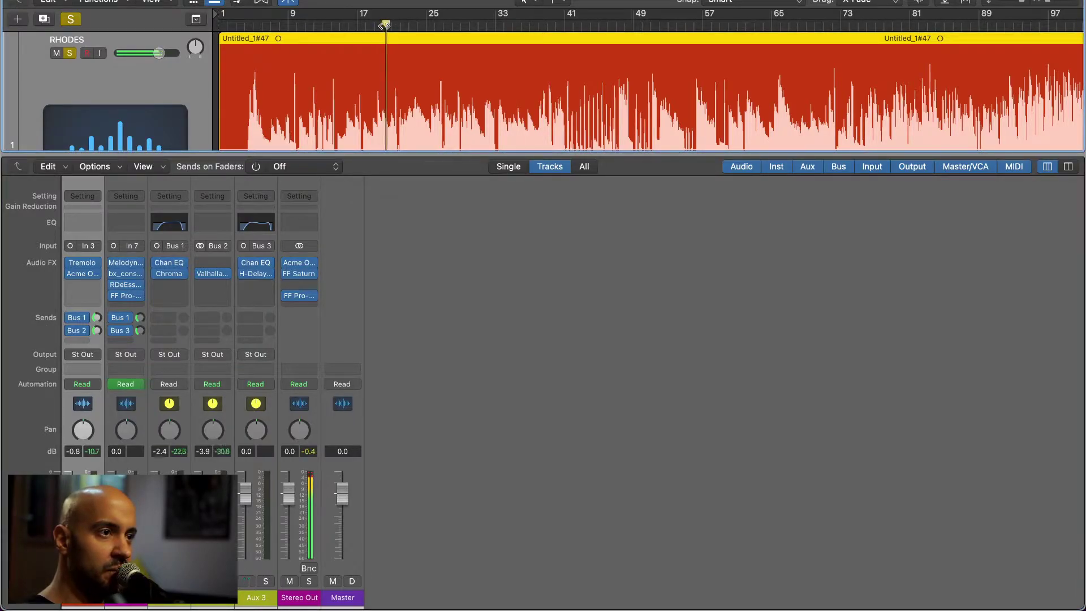
pyautogui.moveTo(256, 277)
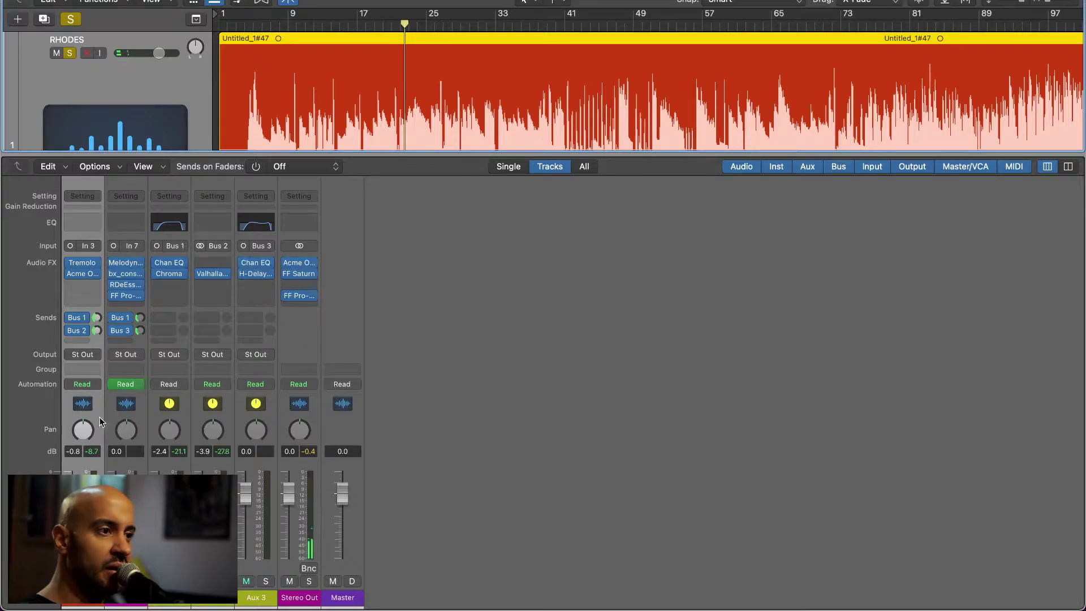
# Switch the solo from RHODES to VOX, hide the mixer and move the playhead to about bar 7
pyautogui.press('s')
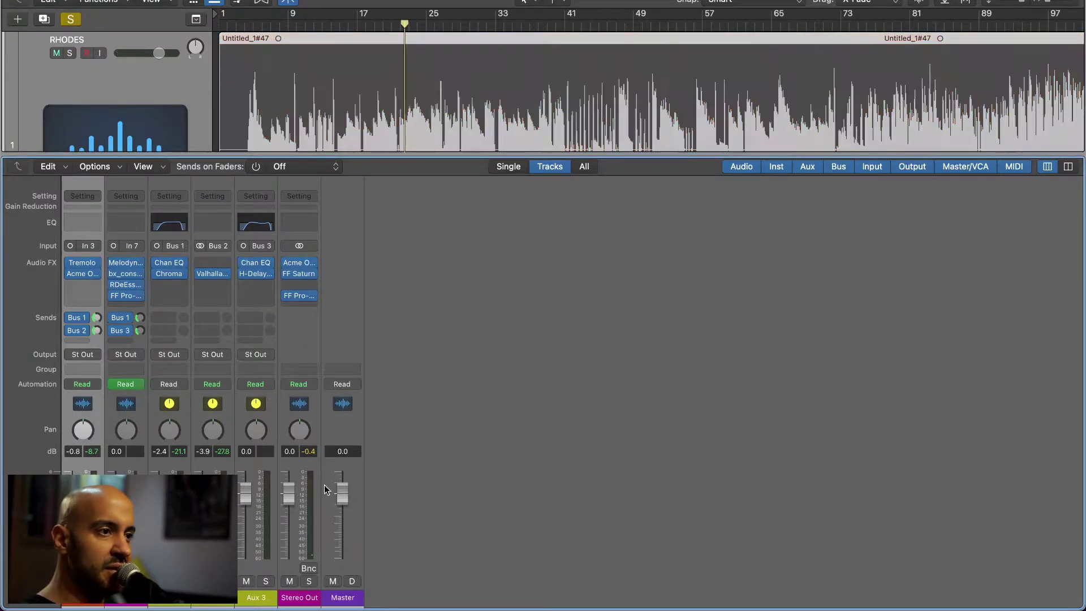
pyautogui.press('x')
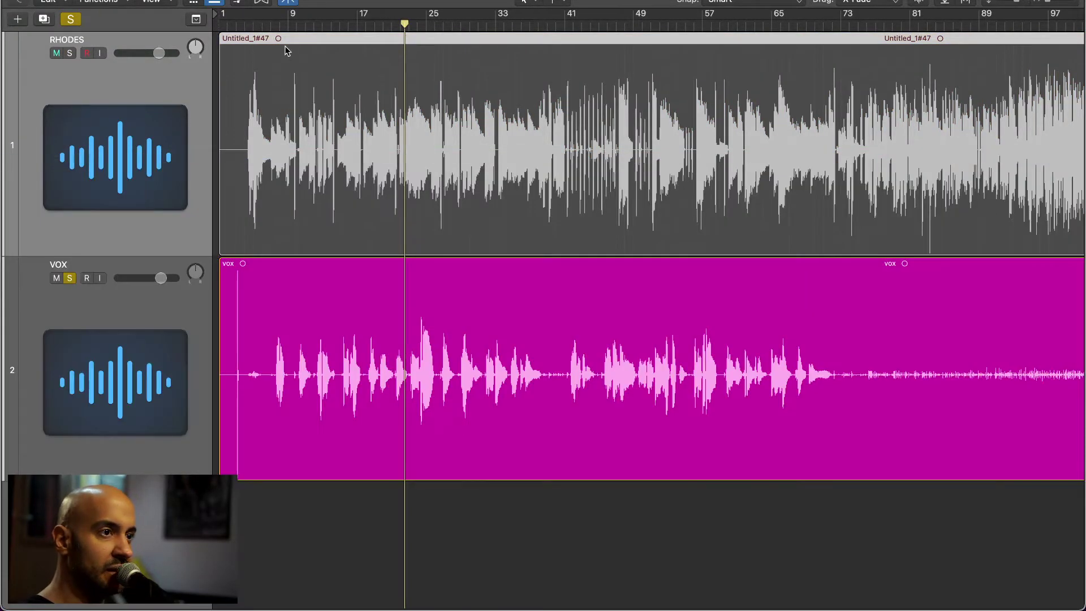
pyautogui.click(271, 23)
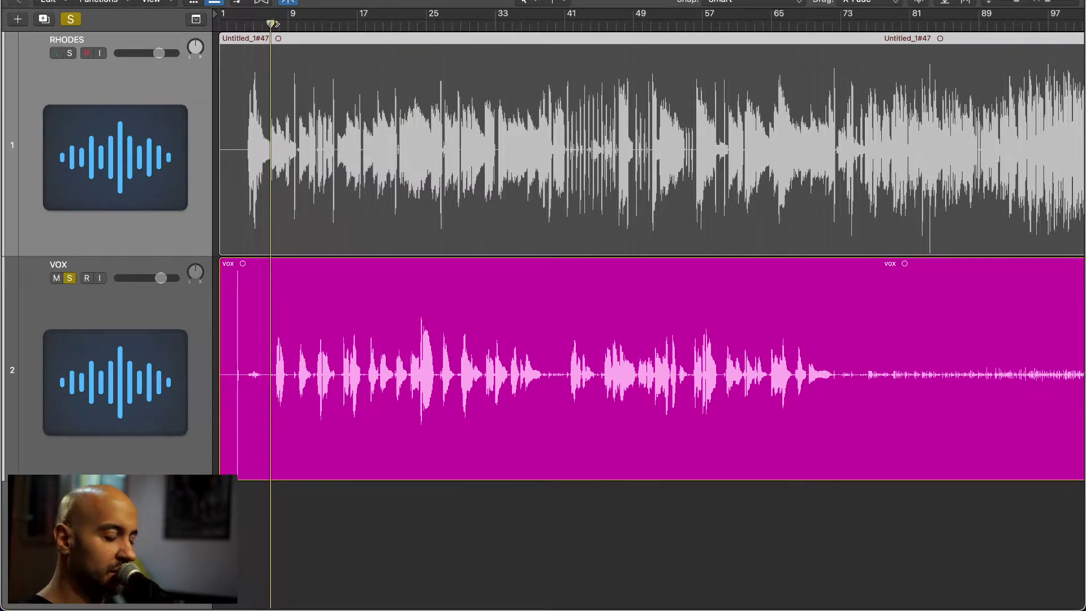
# Show the mixer and bypass the bx_console, RDeEsser and FF Pro-Q 3 inserts on VOX
pyautogui.press('x')
pyautogui.click(113, 274)
pyautogui.click(114, 285)
pyautogui.click(113, 295)
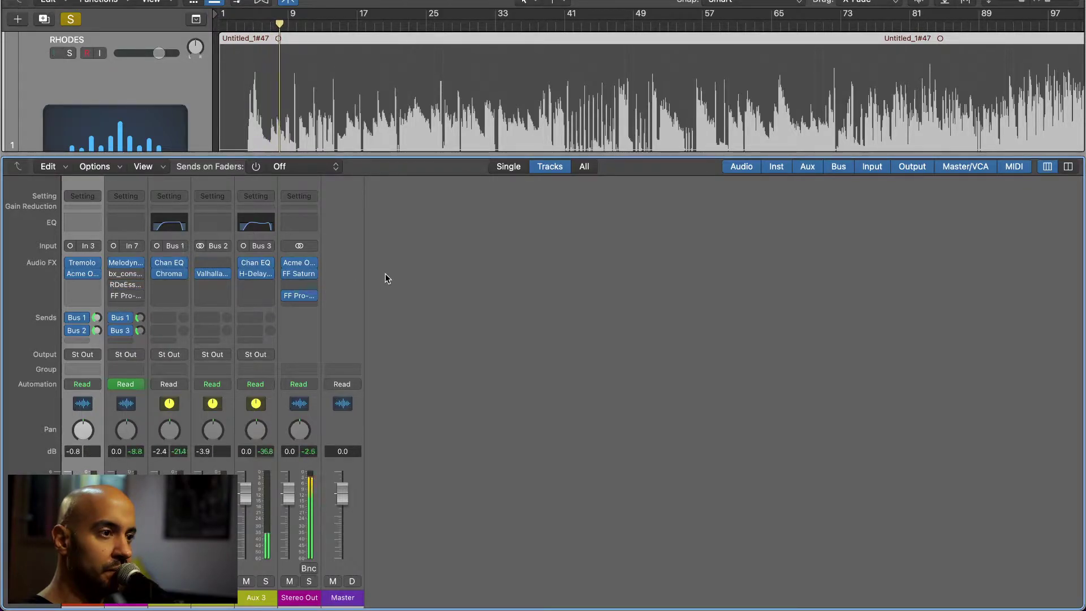
# Open Melodyne on VOX, reposition its window and view the pitch correction settings, cancelling without changes
pyautogui.moveTo(128, 266)
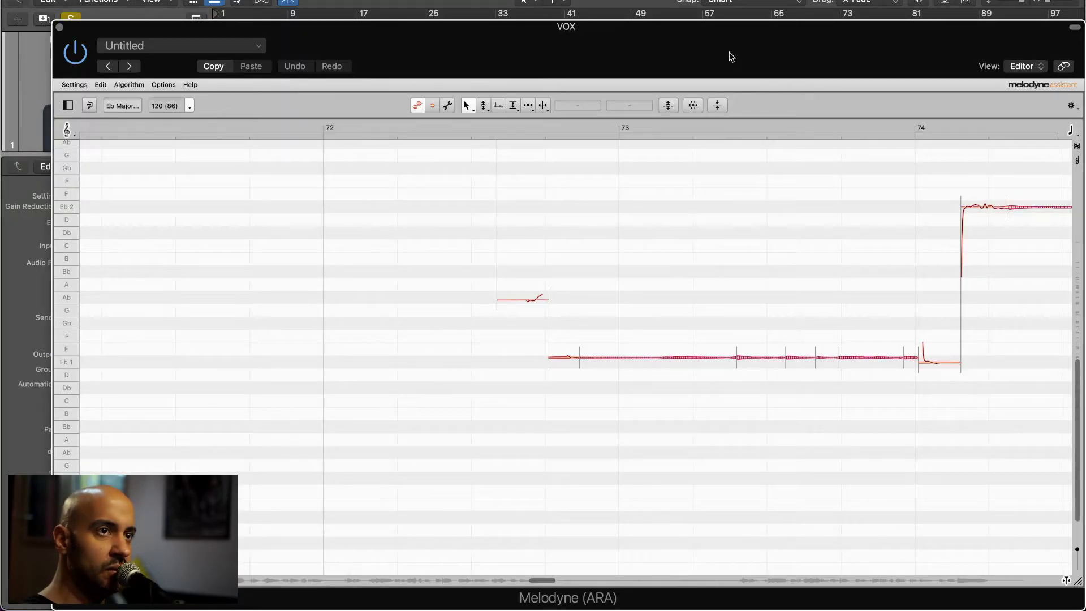
pyautogui.moveTo(731, 57); pyautogui.dragTo(647, 61)
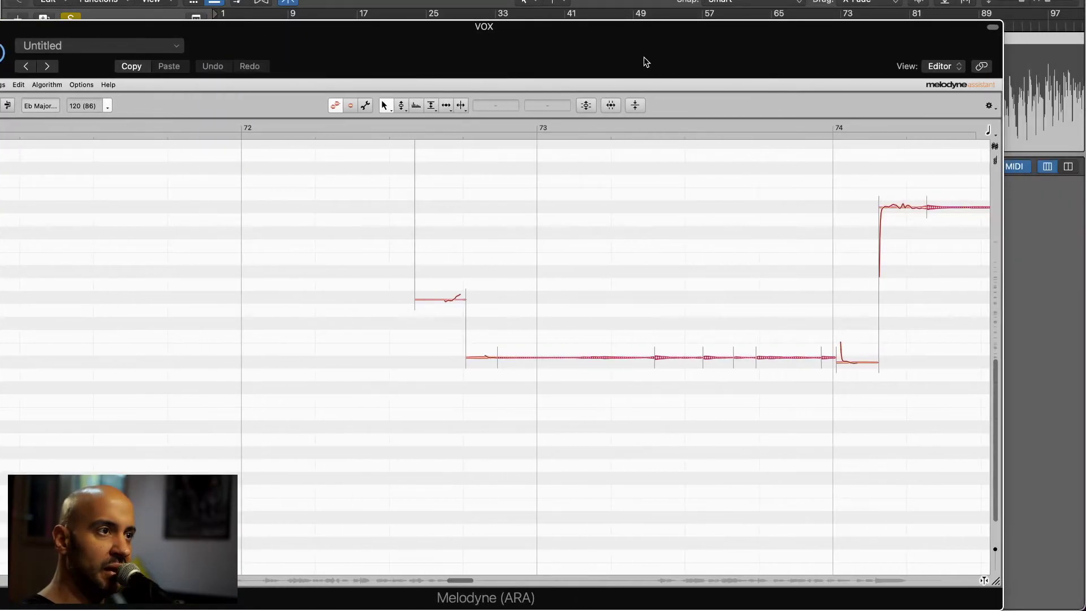
pyautogui.moveTo(445, 45); pyautogui.dragTo(572, 17)
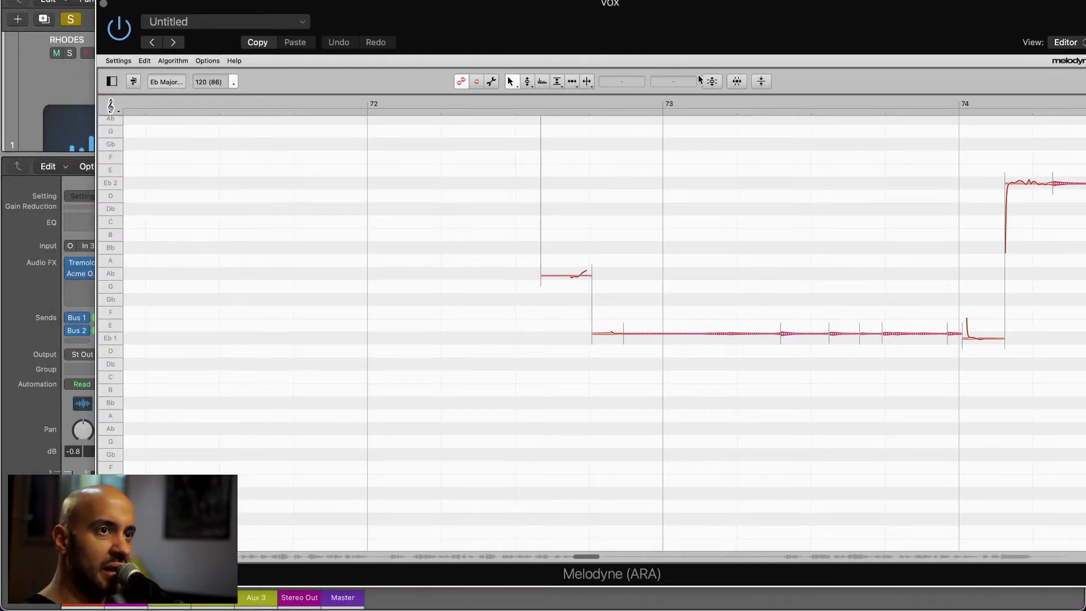
pyautogui.click(712, 82)
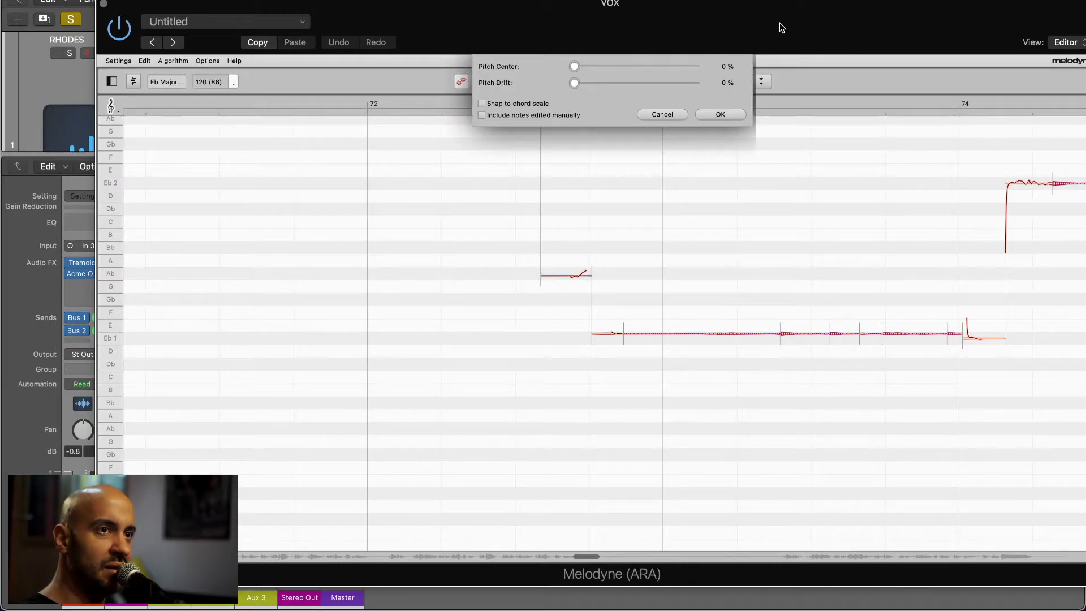
pyautogui.click(676, 116)
# Examine the vocal's note pitches around bars 46 to 49 in Melodyne and close the plug-in window
pyautogui.moveTo(596, 557); pyautogui.dragTo(429, 556)
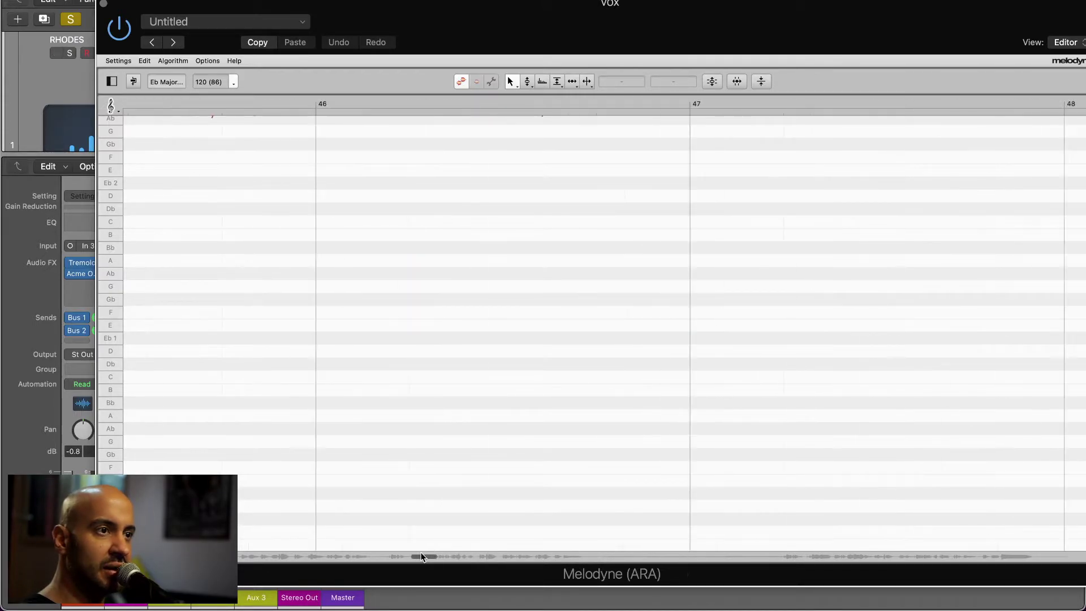
pyautogui.scroll(-5, 581, 454)
pyautogui.hscroll(5, 581, 455)
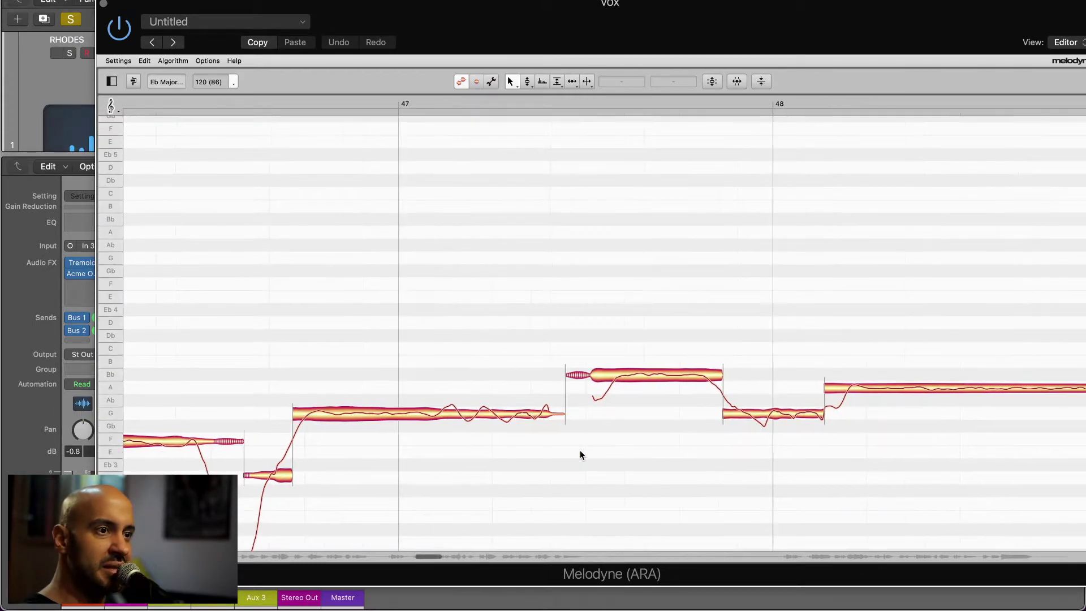
pyautogui.hscroll(5, 580, 455)
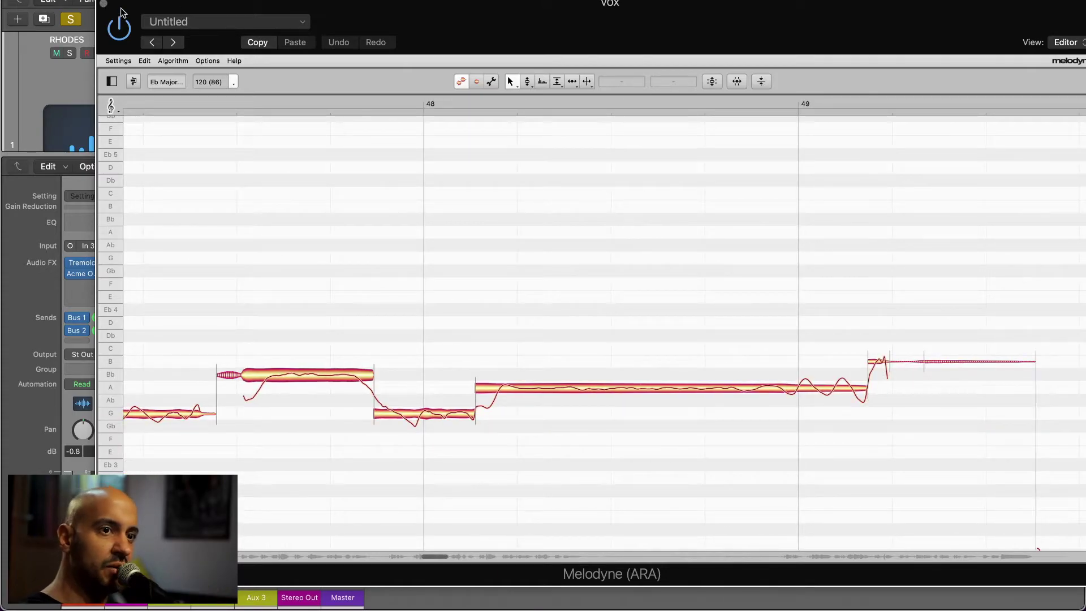
pyautogui.click(104, 4)
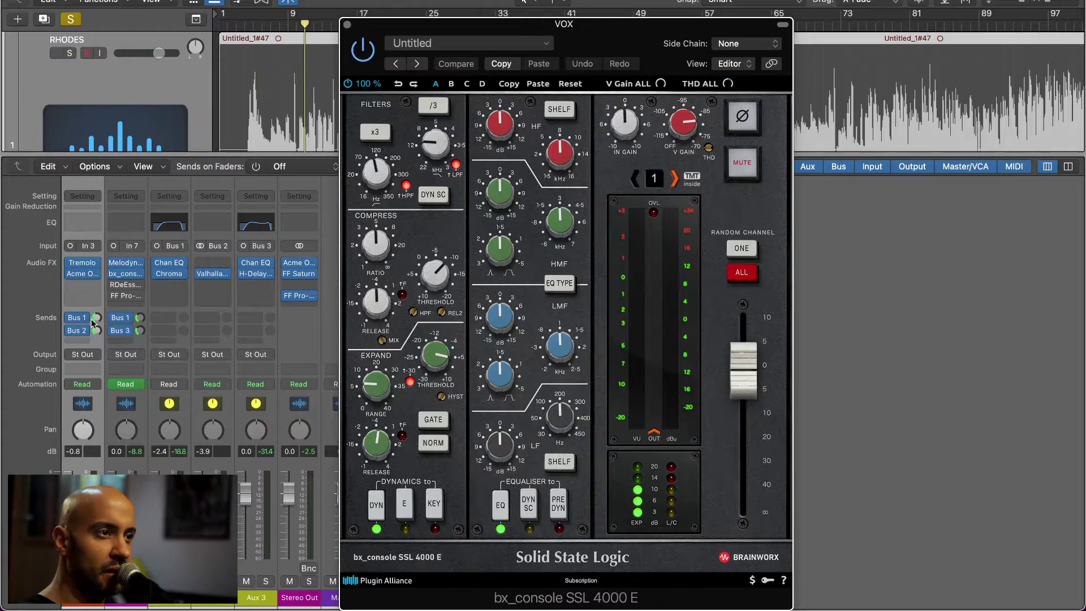
# View the RDeEsser on VOX, closing both its window and the bx_console SSL 4000 E window
pyautogui.click(127, 287)
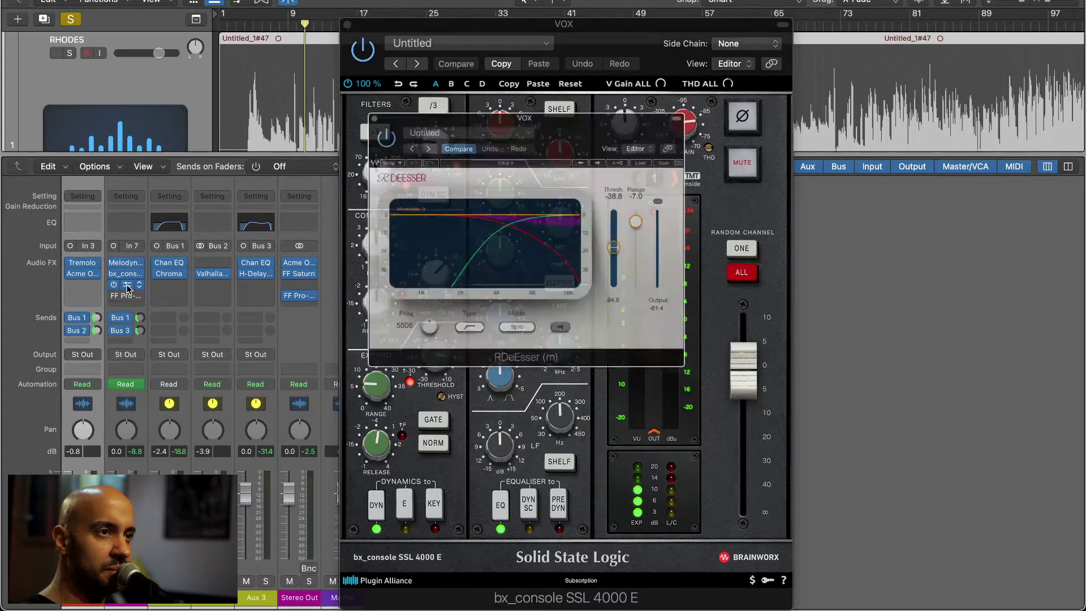
pyautogui.click(347, 98)
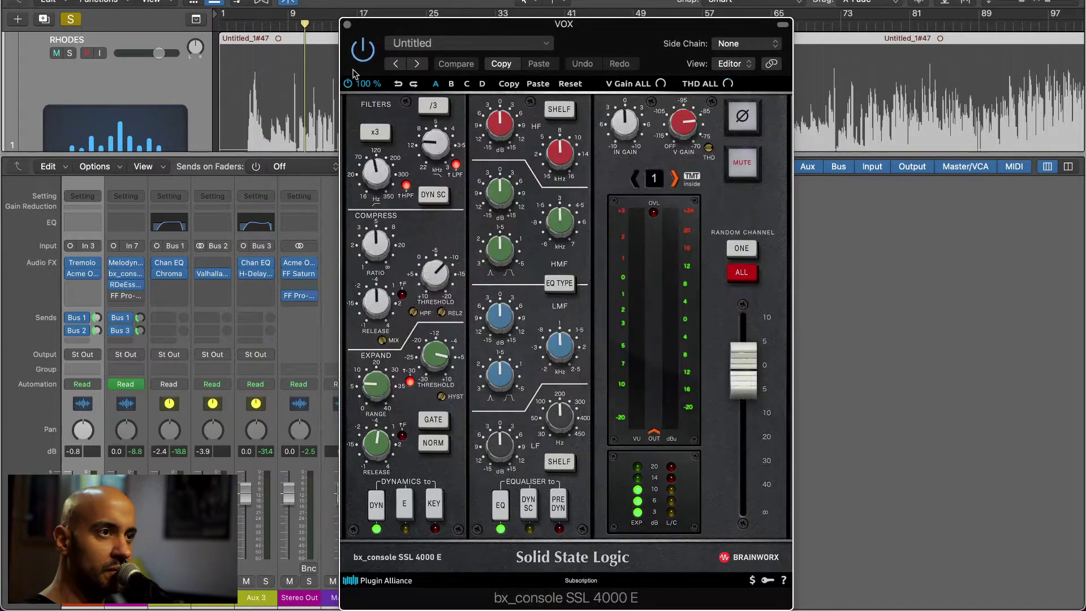
pyautogui.click(348, 25)
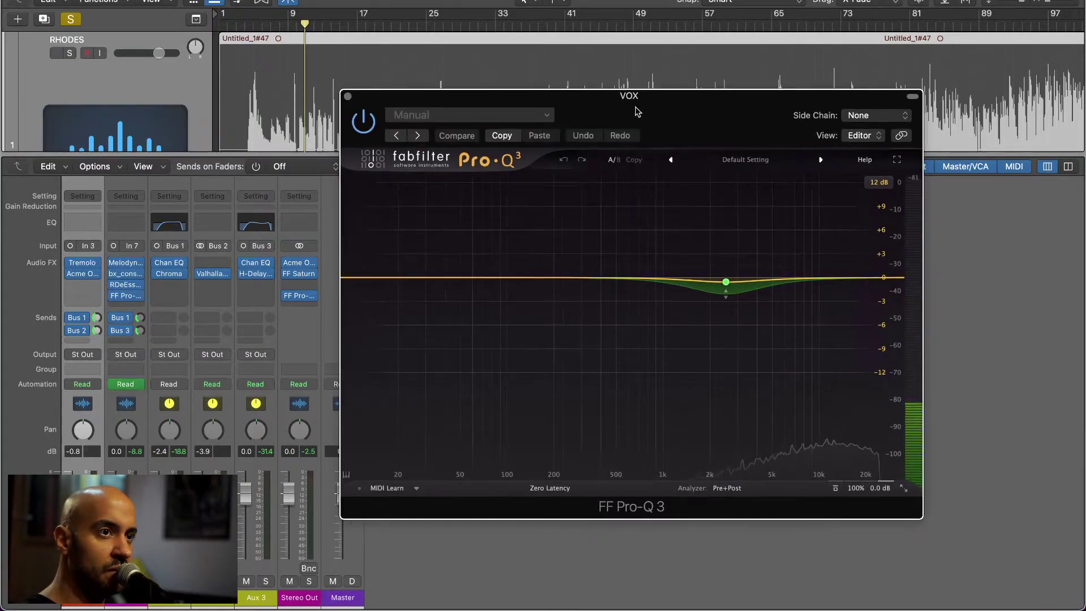
# Examine the dynamic cut near 2.5 kHz in the FF Pro-Q 3 on VOX during playback, continuing from about bar 23
pyautogui.moveTo(638, 108); pyautogui.dragTo(656, 98)
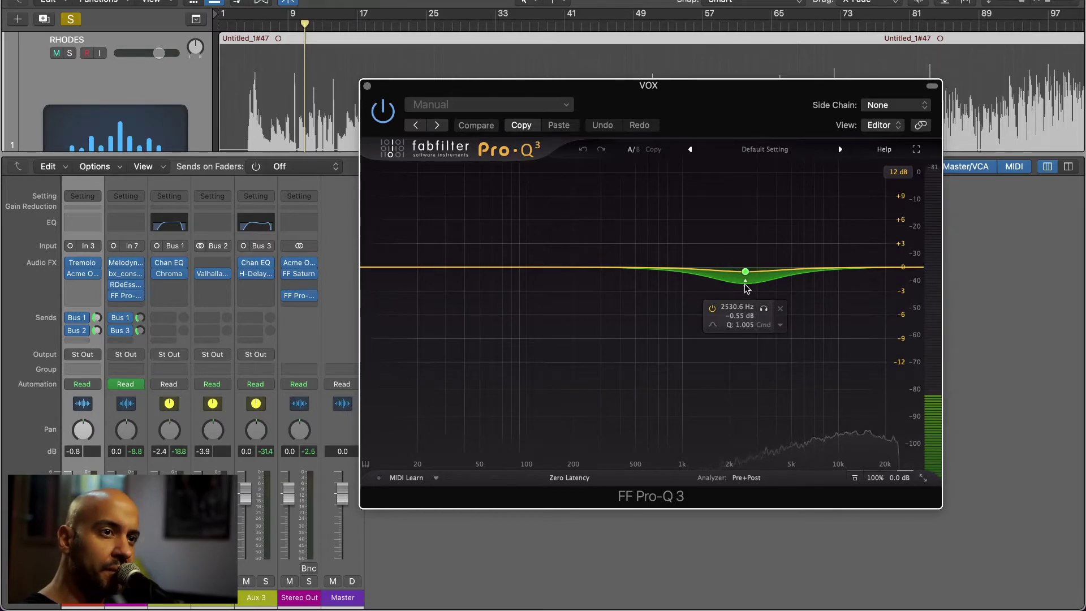
pyautogui.press('space')
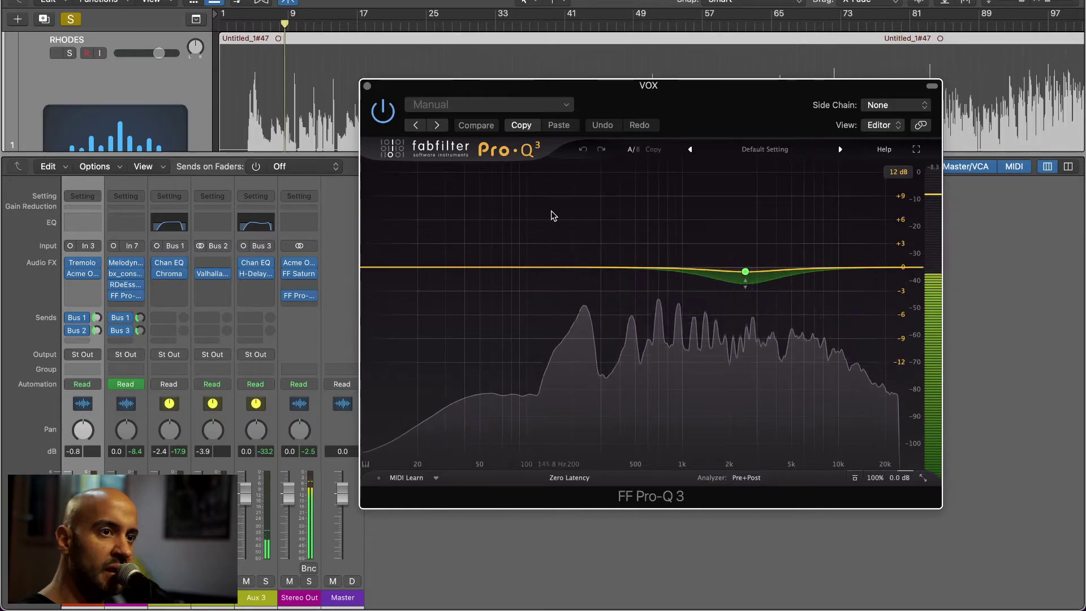
pyautogui.press('space')
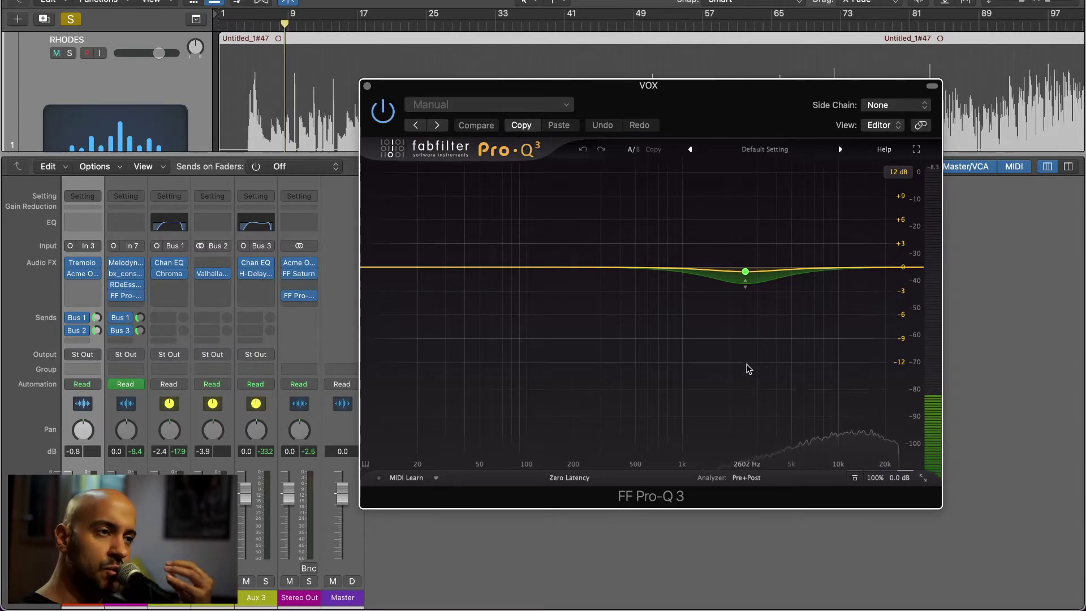
pyautogui.click(479, 25)
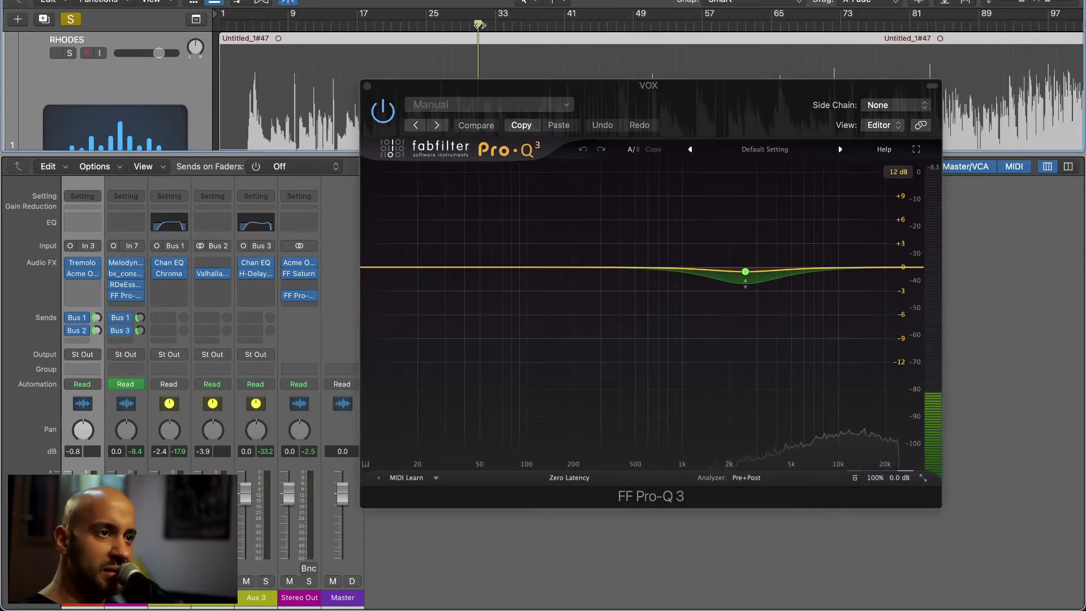
pyautogui.click(418, 25)
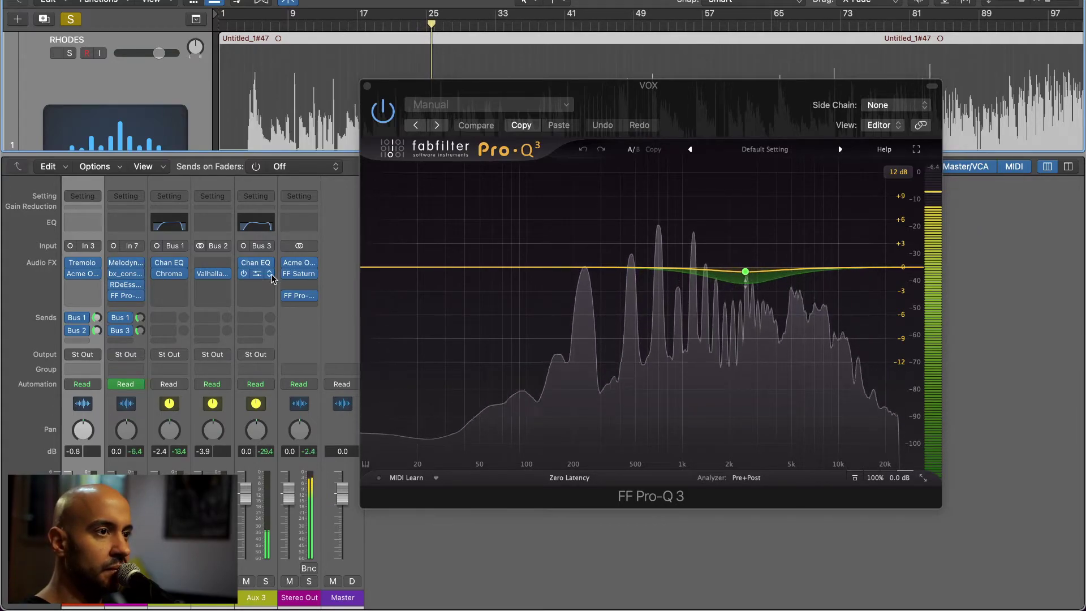
# Examine the H-Delay and the Channel EQ on Aux 3, closing each plug-in window
pyautogui.click(256, 276)
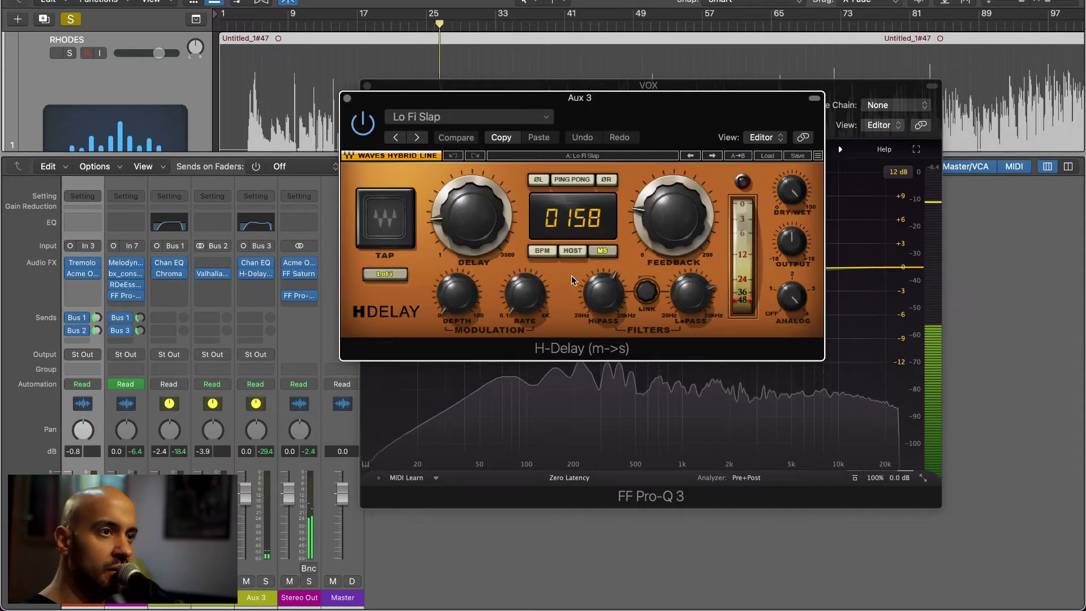
pyautogui.moveTo(385, 110); pyautogui.dragTo(509, 117)
pyautogui.click(471, 106)
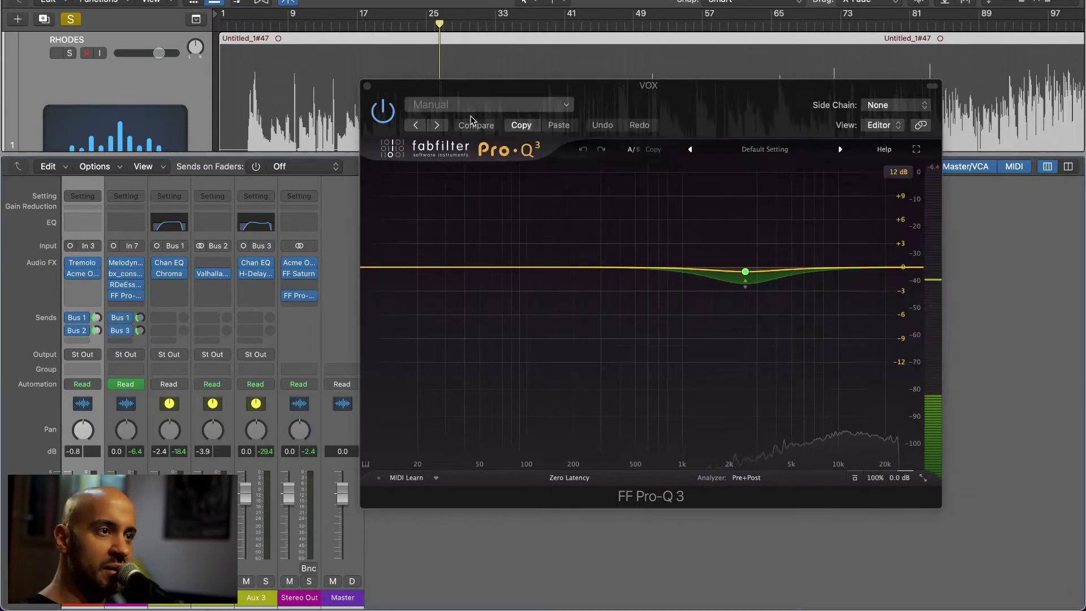
pyautogui.click(258, 265)
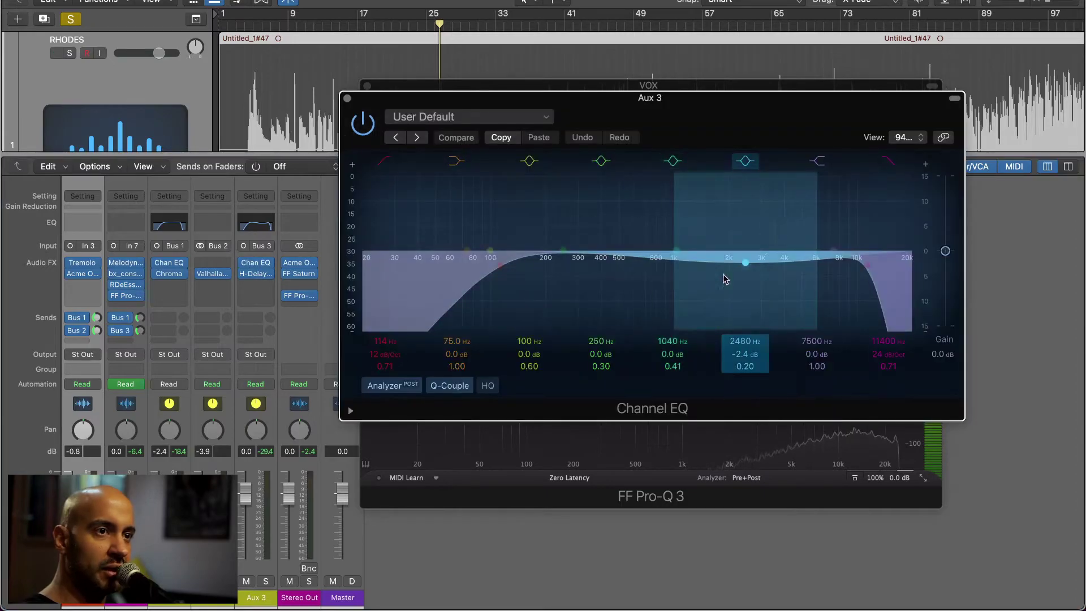
pyautogui.click(348, 99)
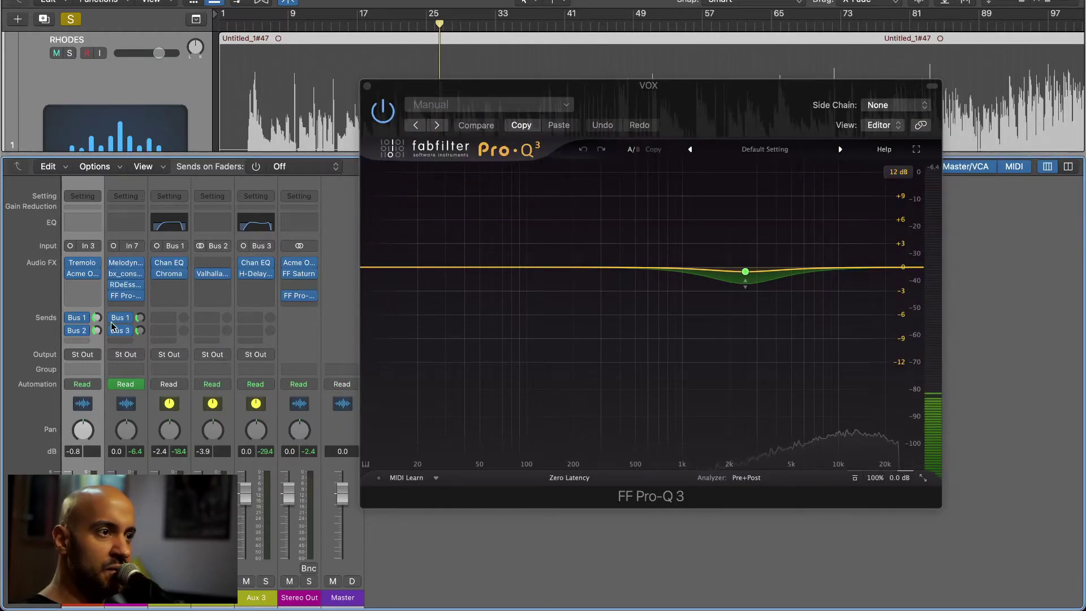
# Open the ChromaVerb on Aux 1, play VOX through it, close the plug-in window and stop playback
pyautogui.moveTo(167, 279)
pyautogui.click(171, 276)
pyautogui.press('space')
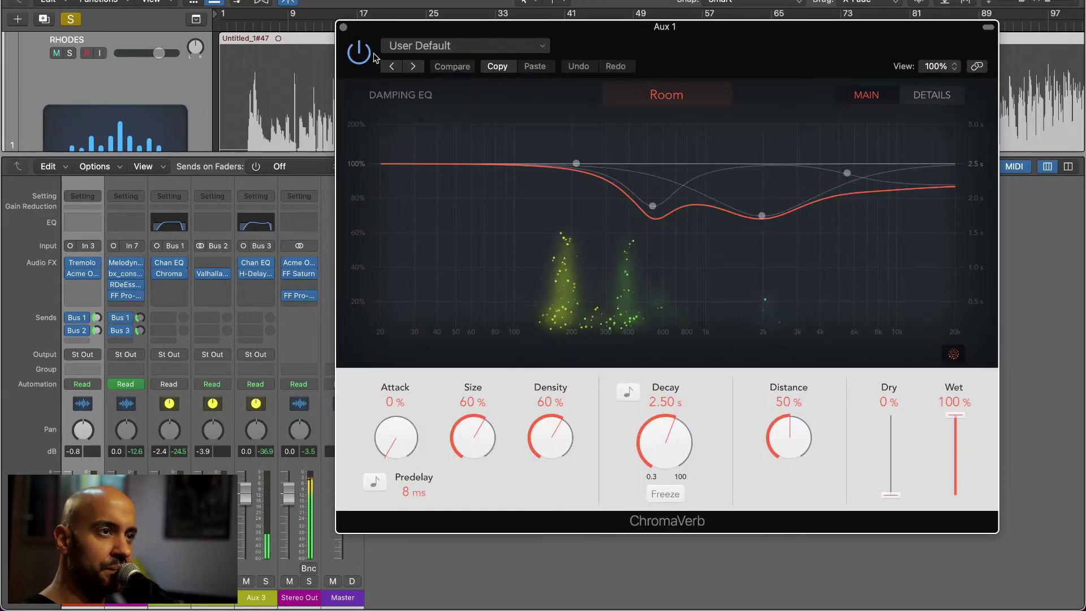
pyautogui.click(344, 28)
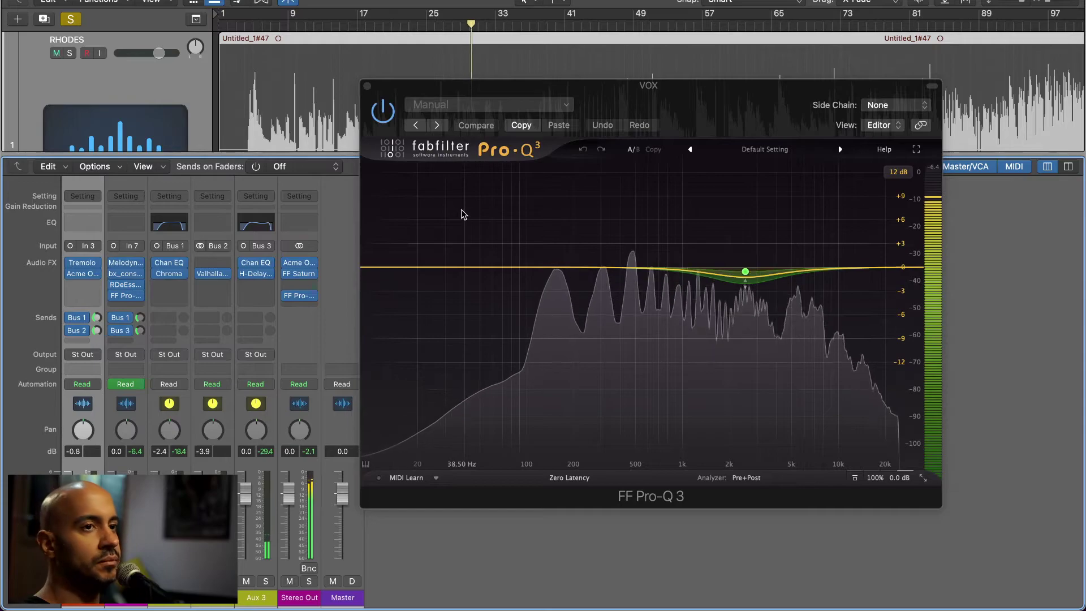
pyautogui.press('space')
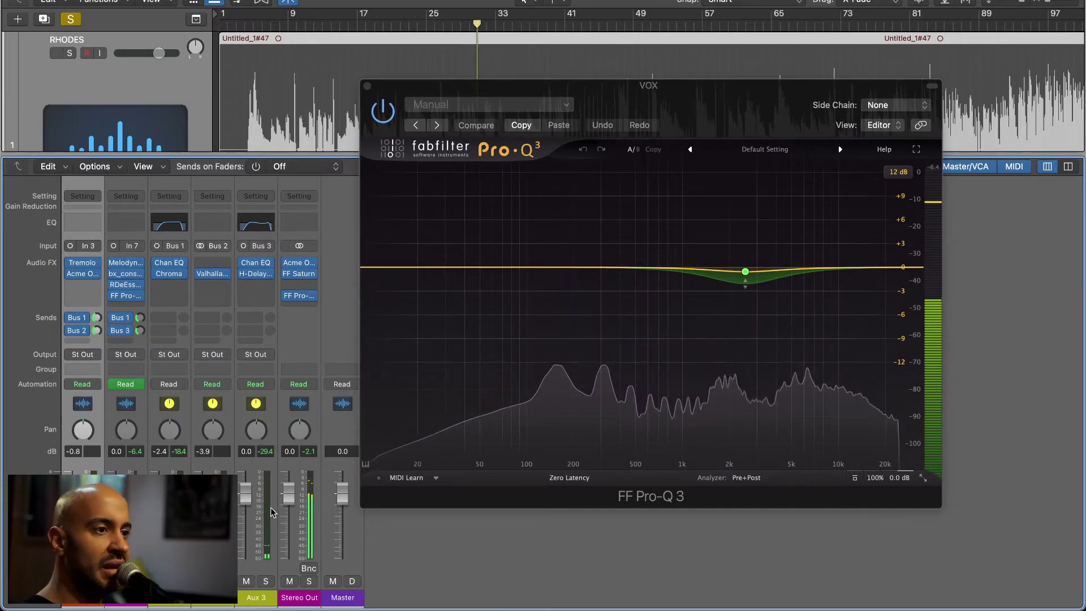
# Unsolo VOX and play the full mix with the Stereo Out Acme Opticom XLA-3 open, closing its window and stopping playback
pyautogui.press('s')
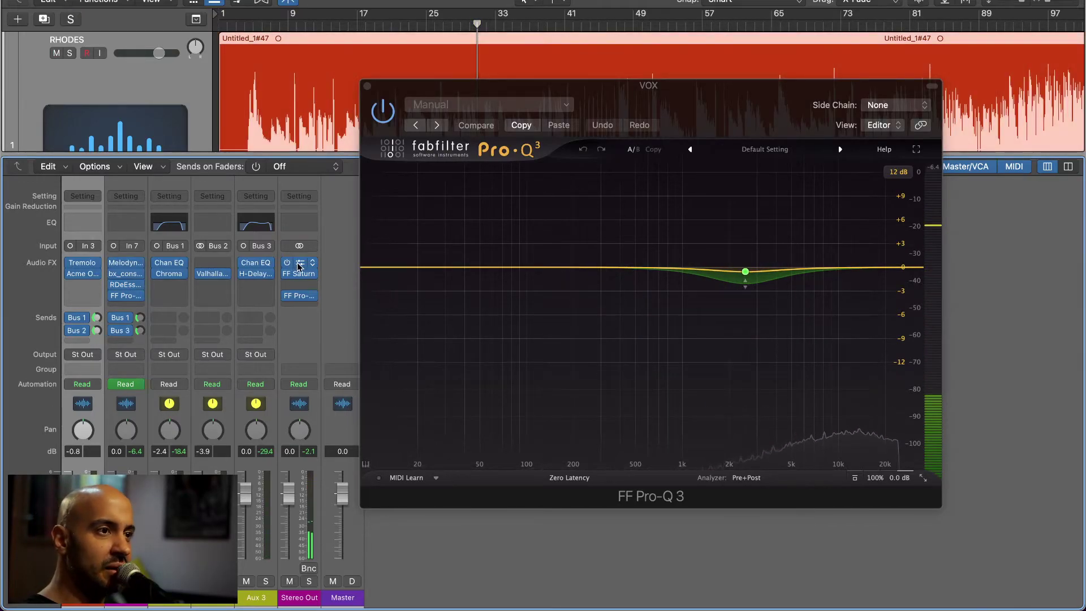
pyautogui.click(299, 262)
pyautogui.moveTo(691, 117); pyautogui.dragTo(638, 85)
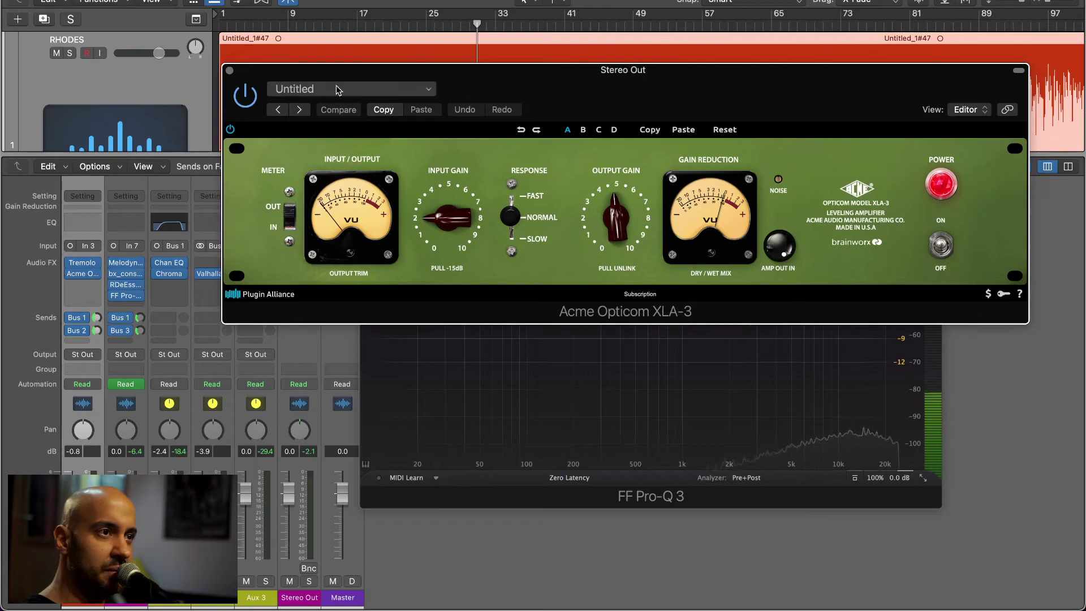
pyautogui.press('space')
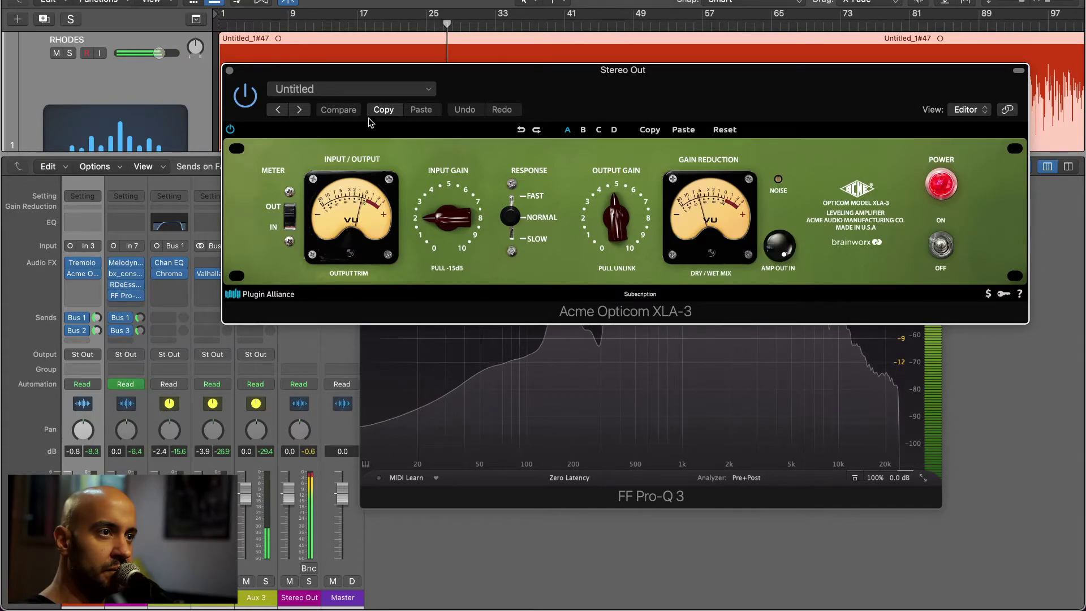
pyautogui.press('super+w')
pyautogui.press('space')
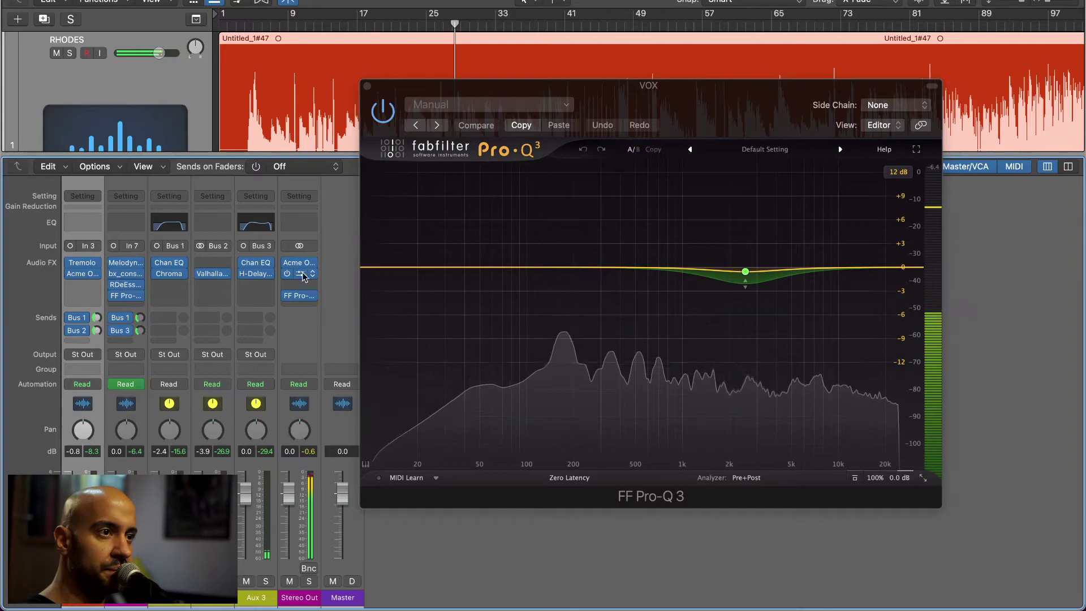
# Open FF Saturn on Stereo Out, close the VOX FF Pro-Q 3 window and play the full mix
pyautogui.click(299, 273)
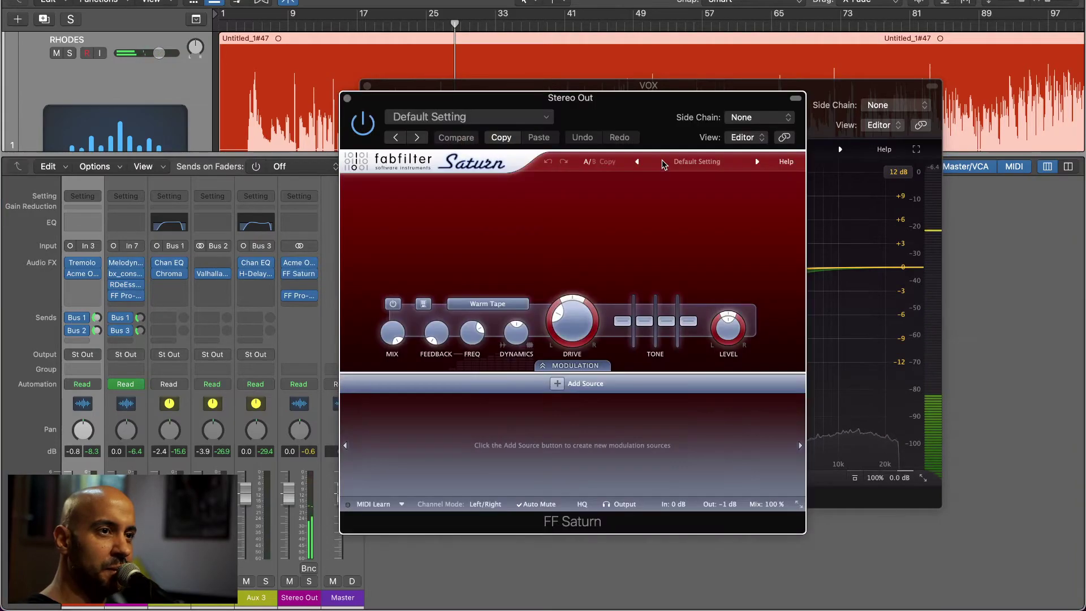
pyautogui.click(367, 86)
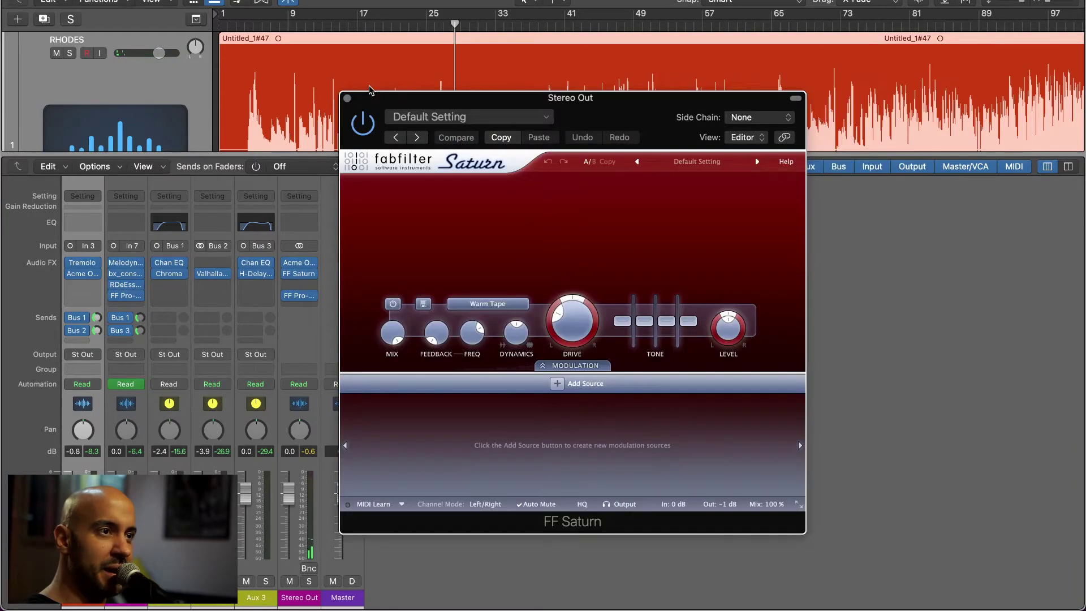
pyautogui.moveTo(492, 106); pyautogui.dragTo(568, 53)
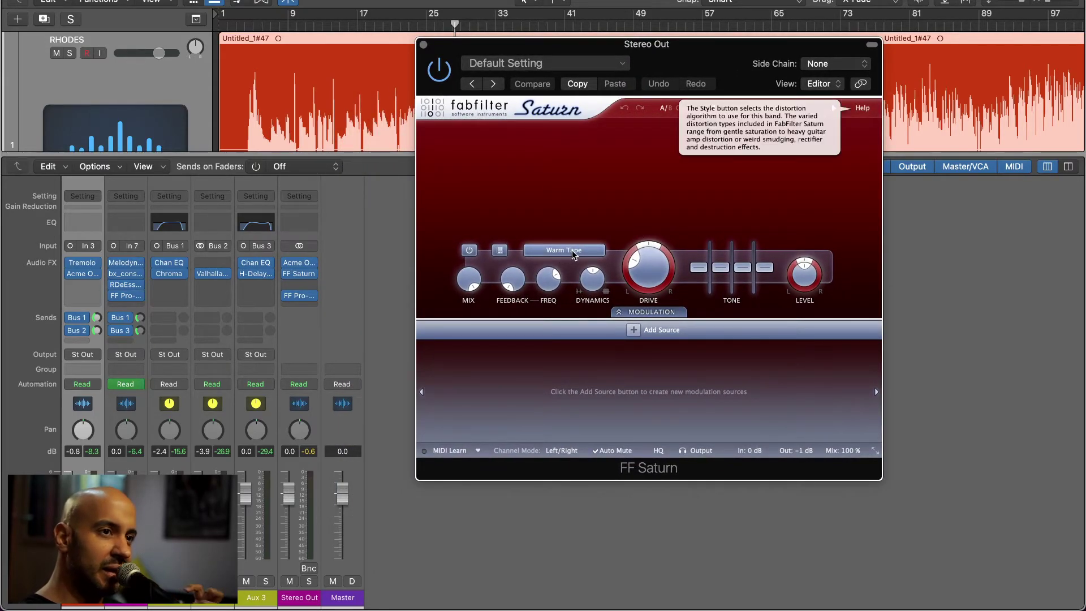
pyautogui.press('space')
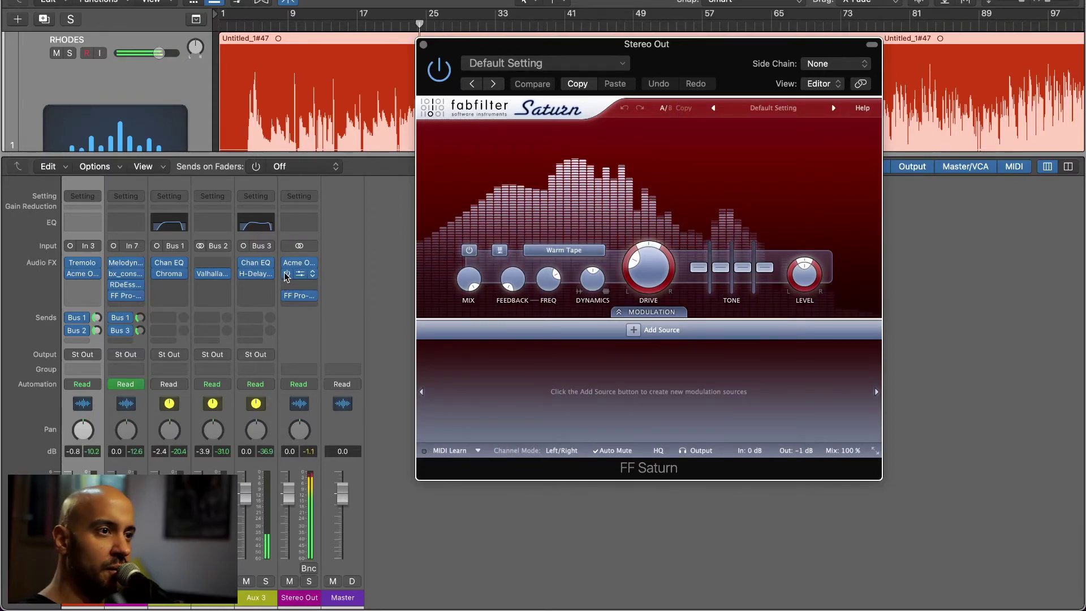
# Replay the full mix through FF Saturn, open FF Pro-L 2 on Stereo Out and close the Saturn window
pyautogui.press('space')
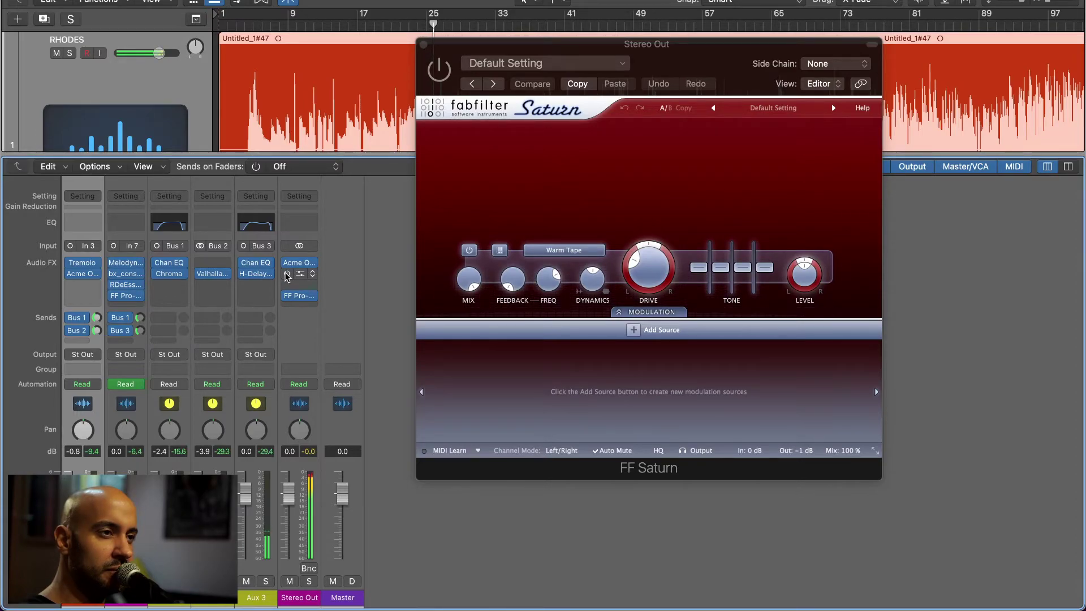
pyautogui.press('space')
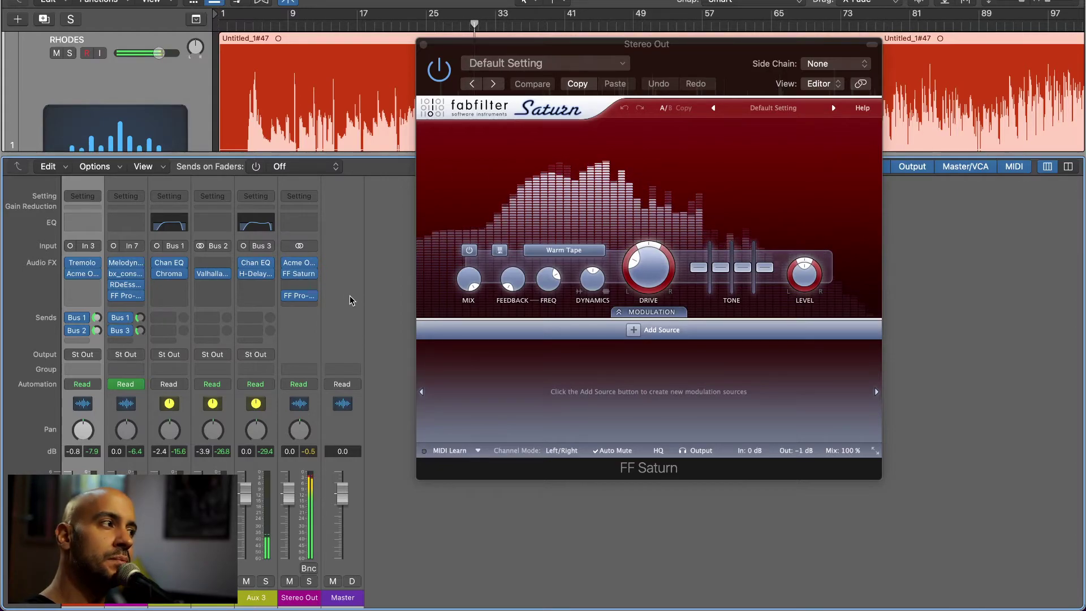
pyautogui.click(300, 296)
pyautogui.moveTo(613, 119); pyautogui.dragTo(676, 103)
pyautogui.click(417, 42)
pyautogui.moveTo(561, 88); pyautogui.dragTo(538, 57)
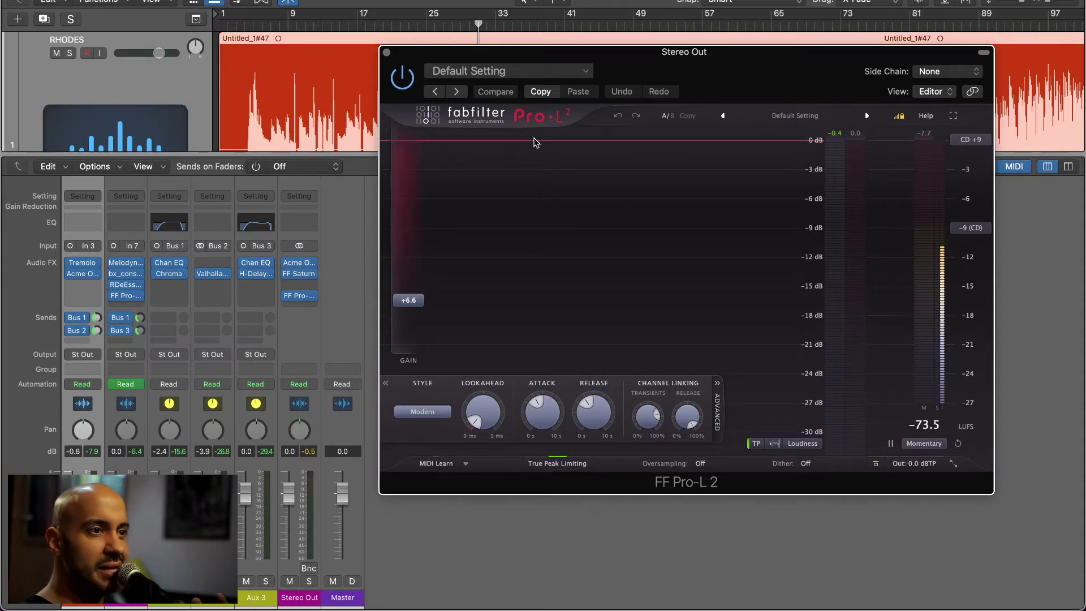
# Examine the FF Pro-L 2 limiter on Stereo Out, play the full mix through it and close its window
pyautogui.moveTo(663, 69); pyautogui.dragTo(664, 54)
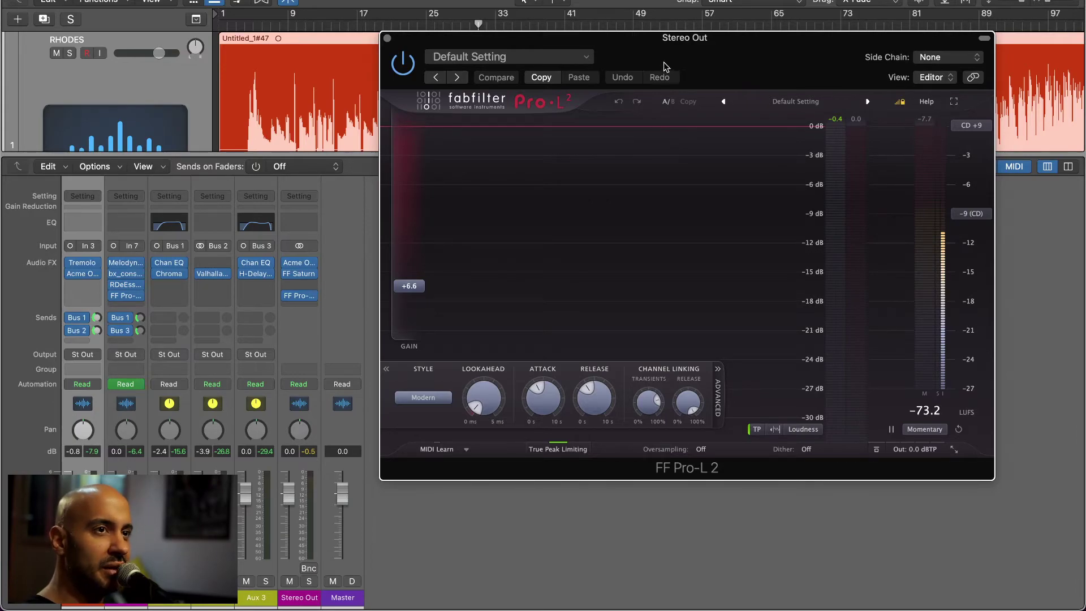
pyautogui.moveTo(667, 58); pyautogui.dragTo(663, 75)
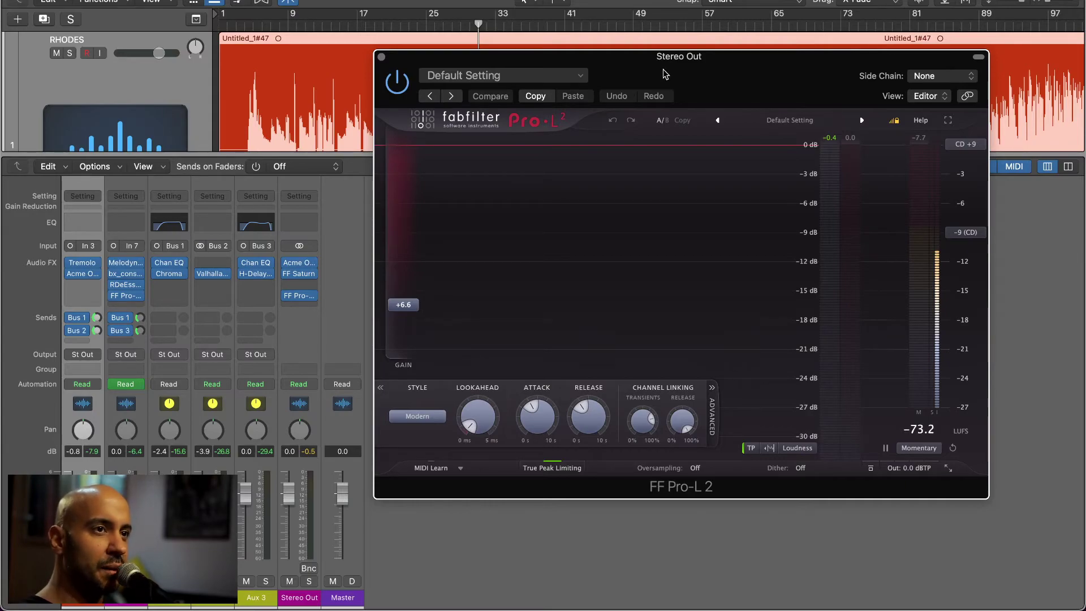
pyautogui.moveTo(664, 67); pyautogui.dragTo(669, 65)
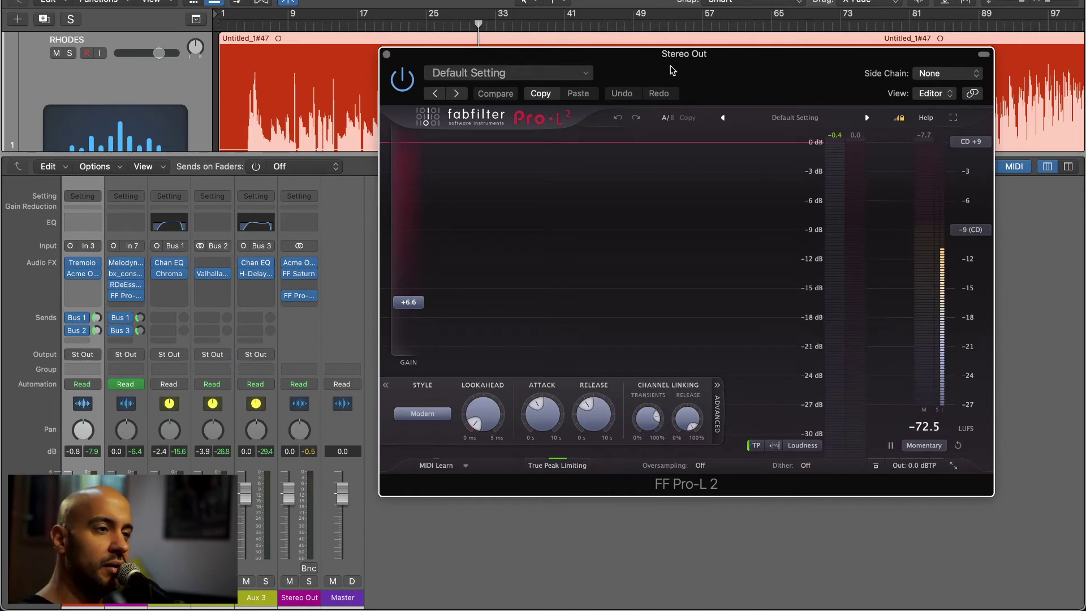
pyautogui.moveTo(672, 70); pyautogui.dragTo(671, 78)
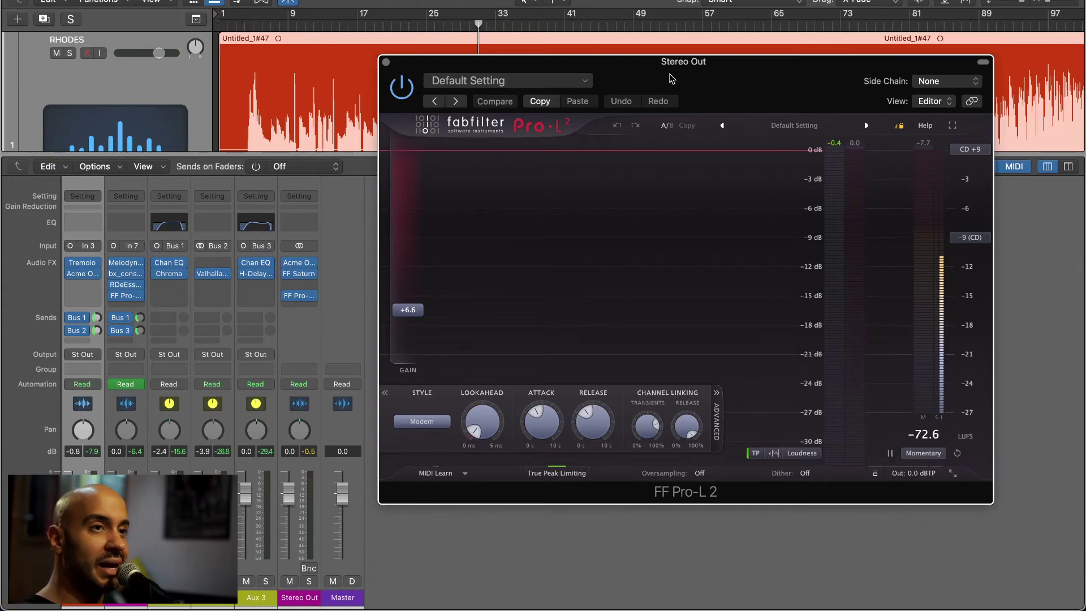
pyautogui.press('space')
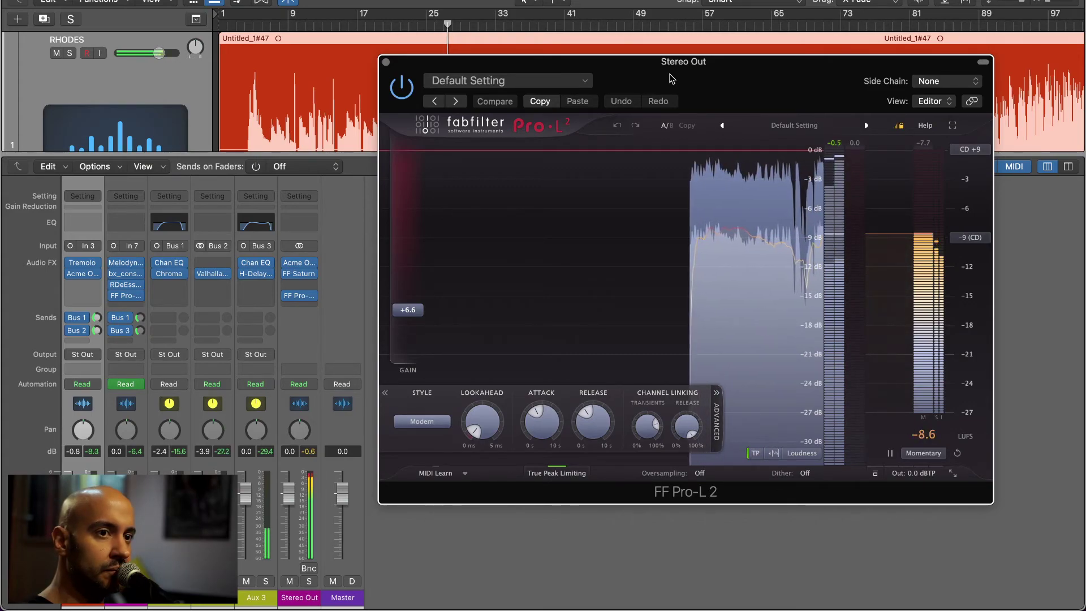
pyautogui.click(386, 62)
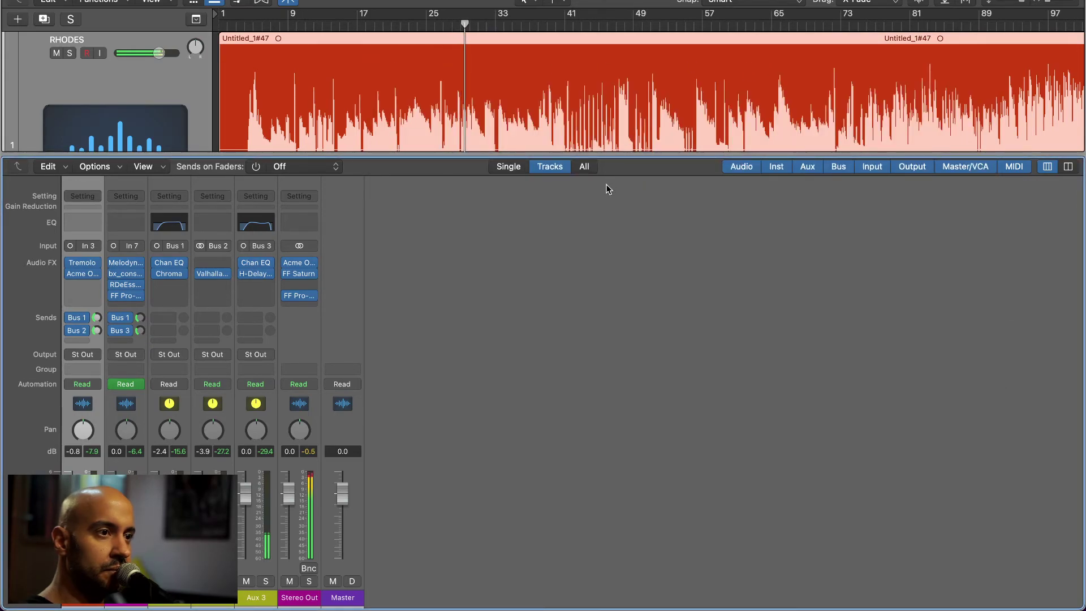
# Hide the mixer to view the RHODES and VOX tracks, show it again and play the full mix
pyautogui.press('x')
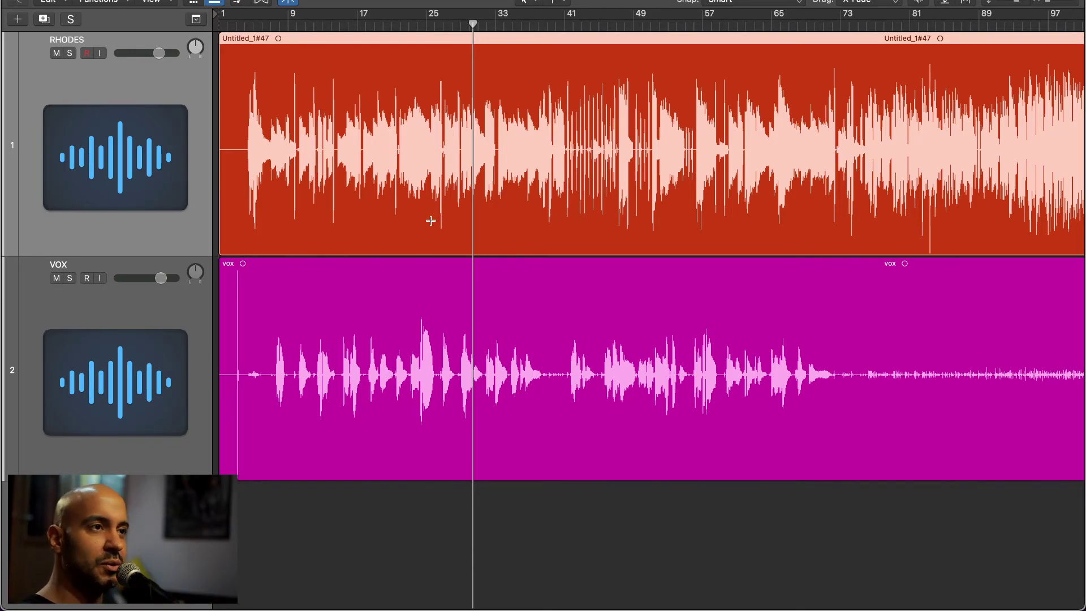
pyautogui.press('x')
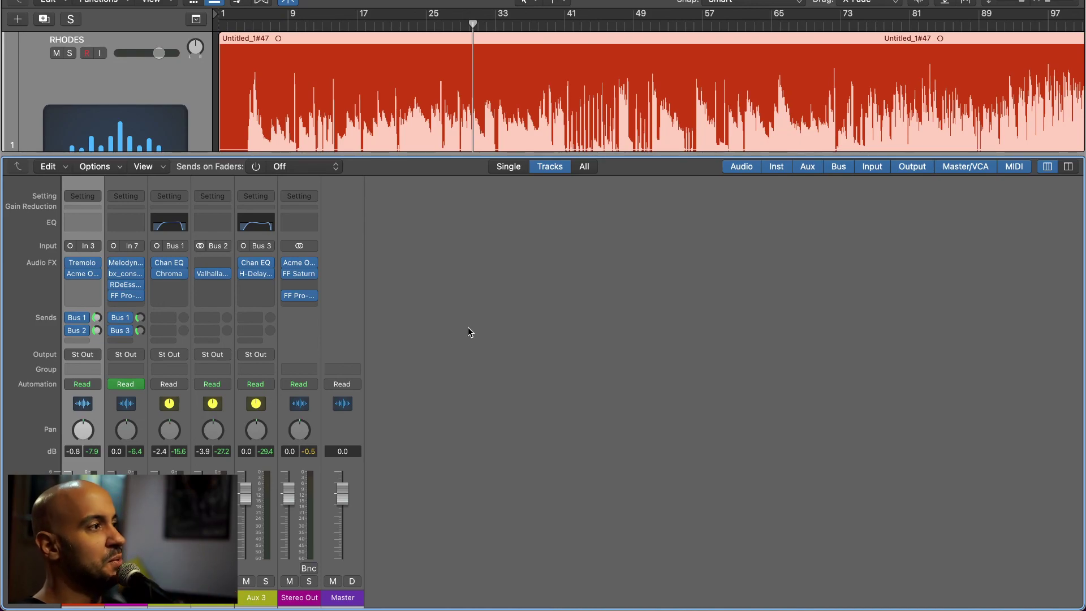
pyautogui.press('space')
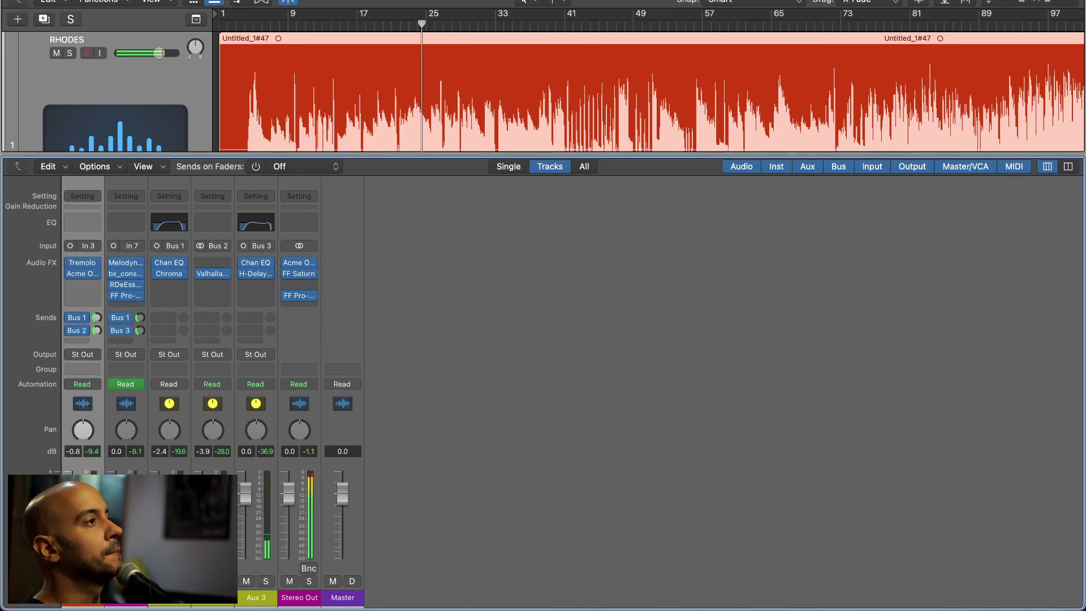